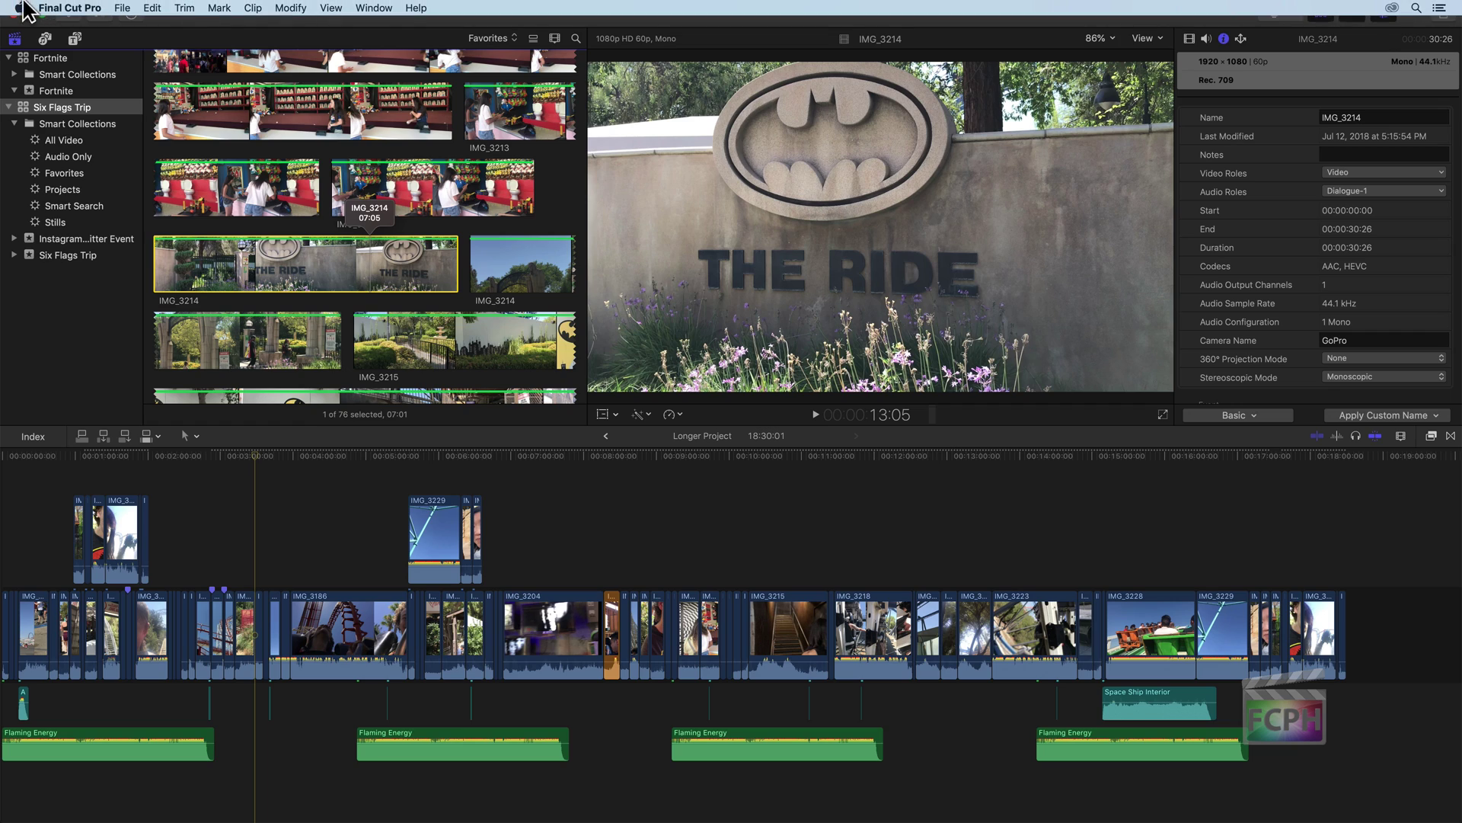
- Open System Preferences from the Apple menu and go to Displays
{"action": "left_click", "coordinate": [21, 8]}
{"action": "left_click", "coordinate": [73, 48]}
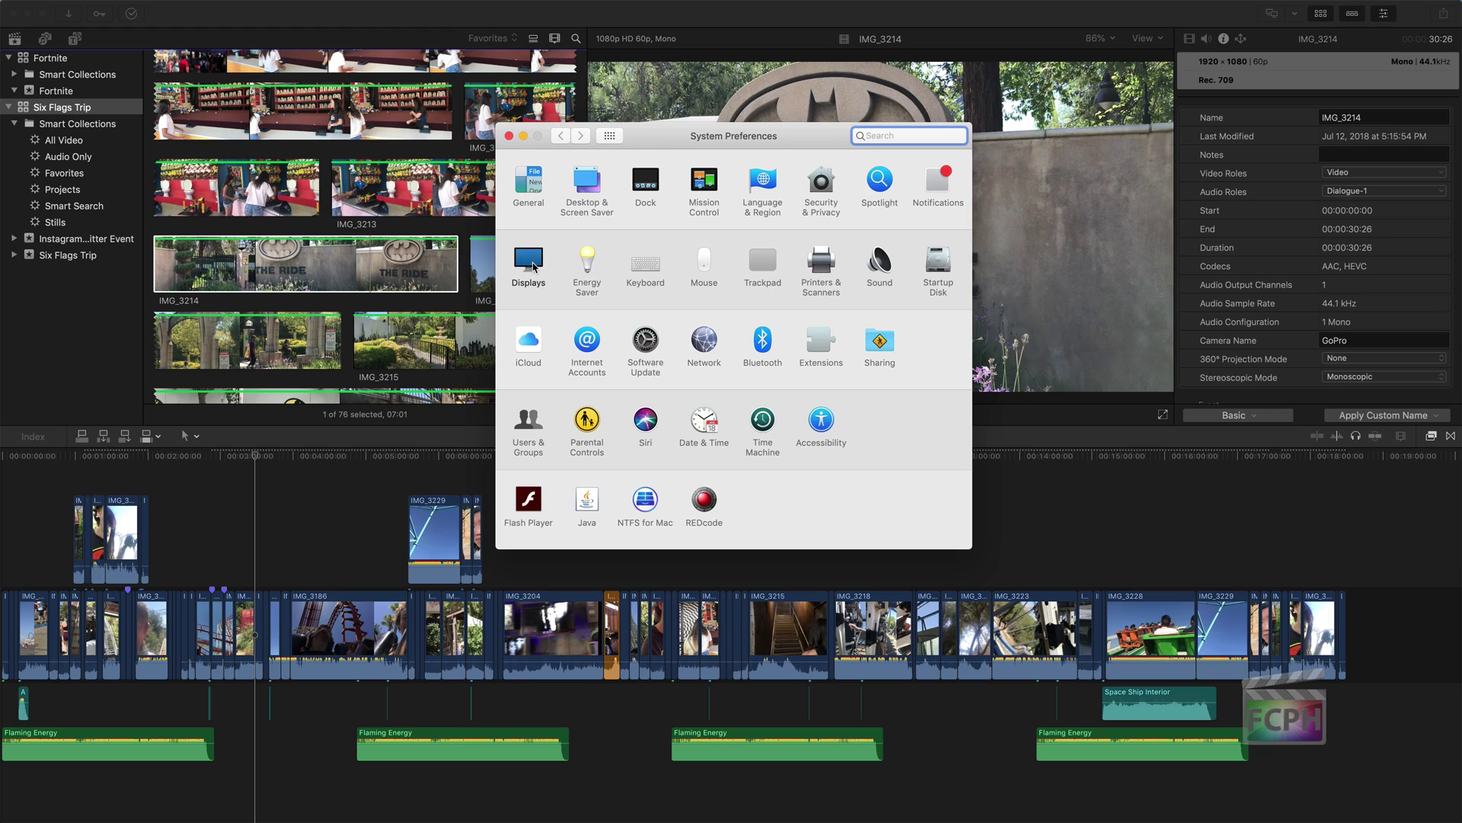
{"action": "left_click", "coordinate": [535, 267]}
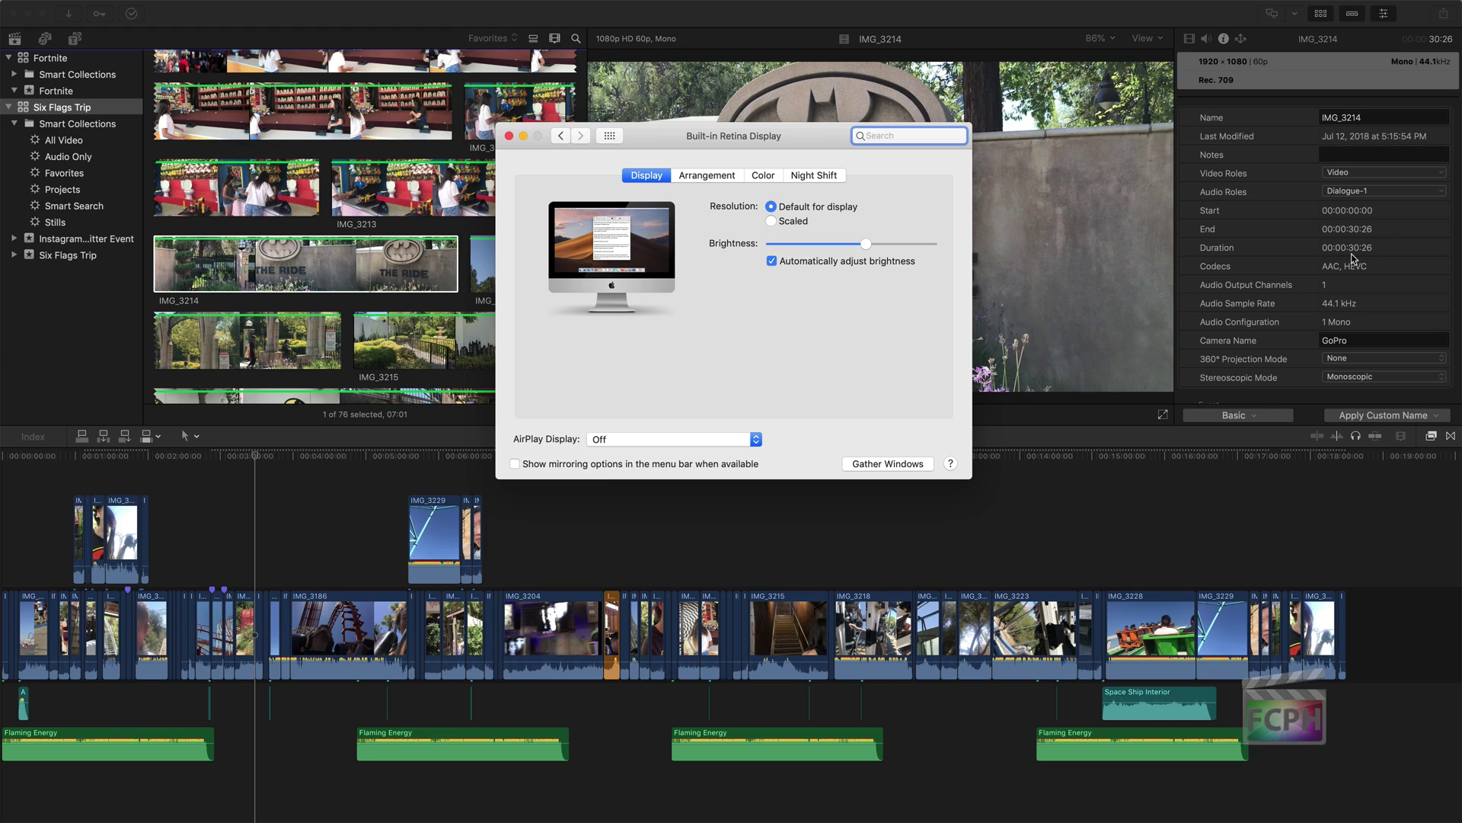
- Place the LED Cinema and Built-in Retina display settings windows side by side, showing Arrangement
{"action": "left_click_drag", "start_coordinate": [1461, 179], "coordinate": [1207, 156]}
{"action": "left_click_drag", "start_coordinate": [770, 144], "coordinate": [678, 149]}
{"action": "left_click", "coordinate": [1005, 161]}
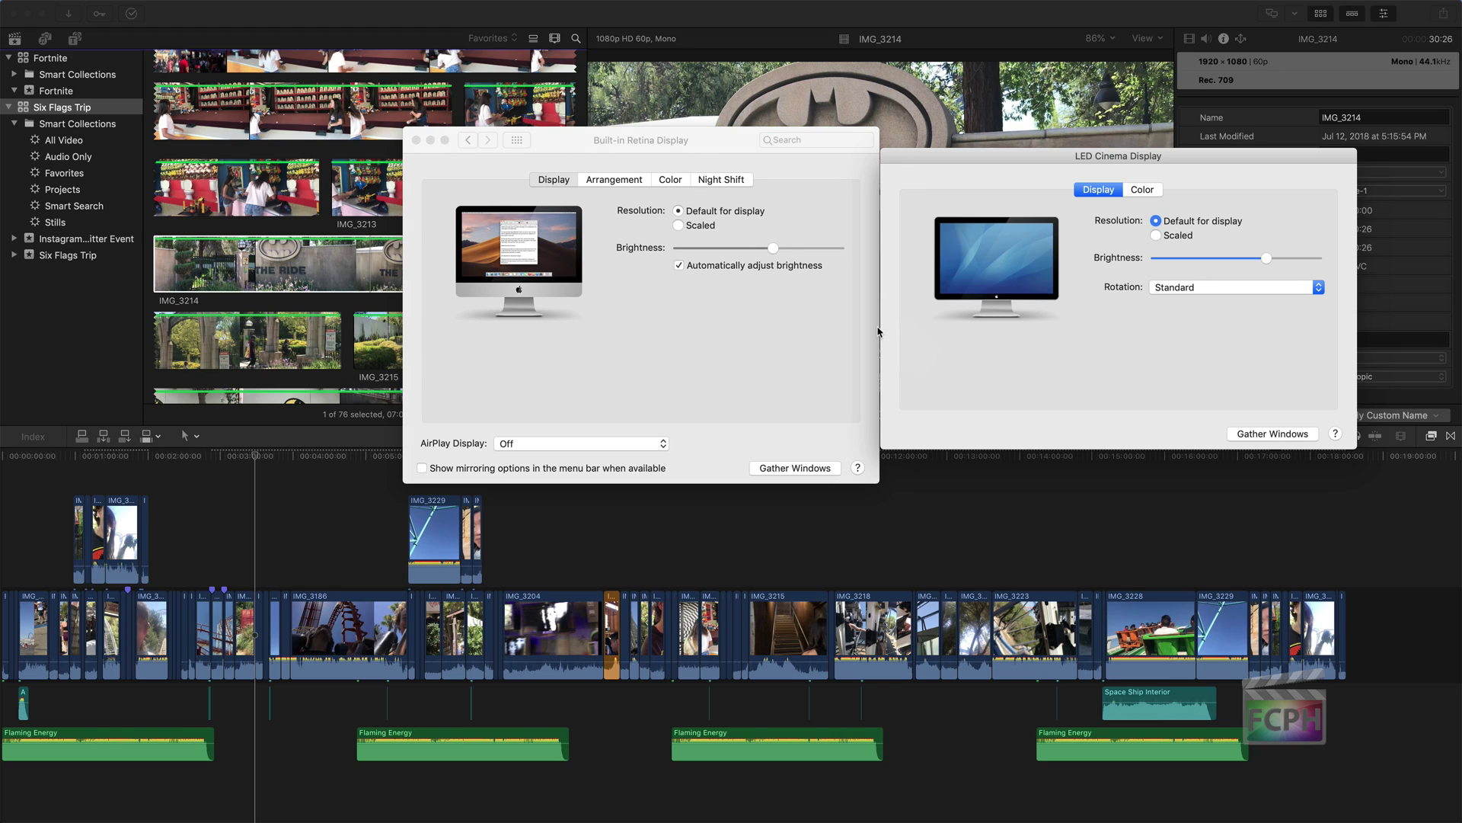
{"action": "left_click", "coordinate": [621, 187]}
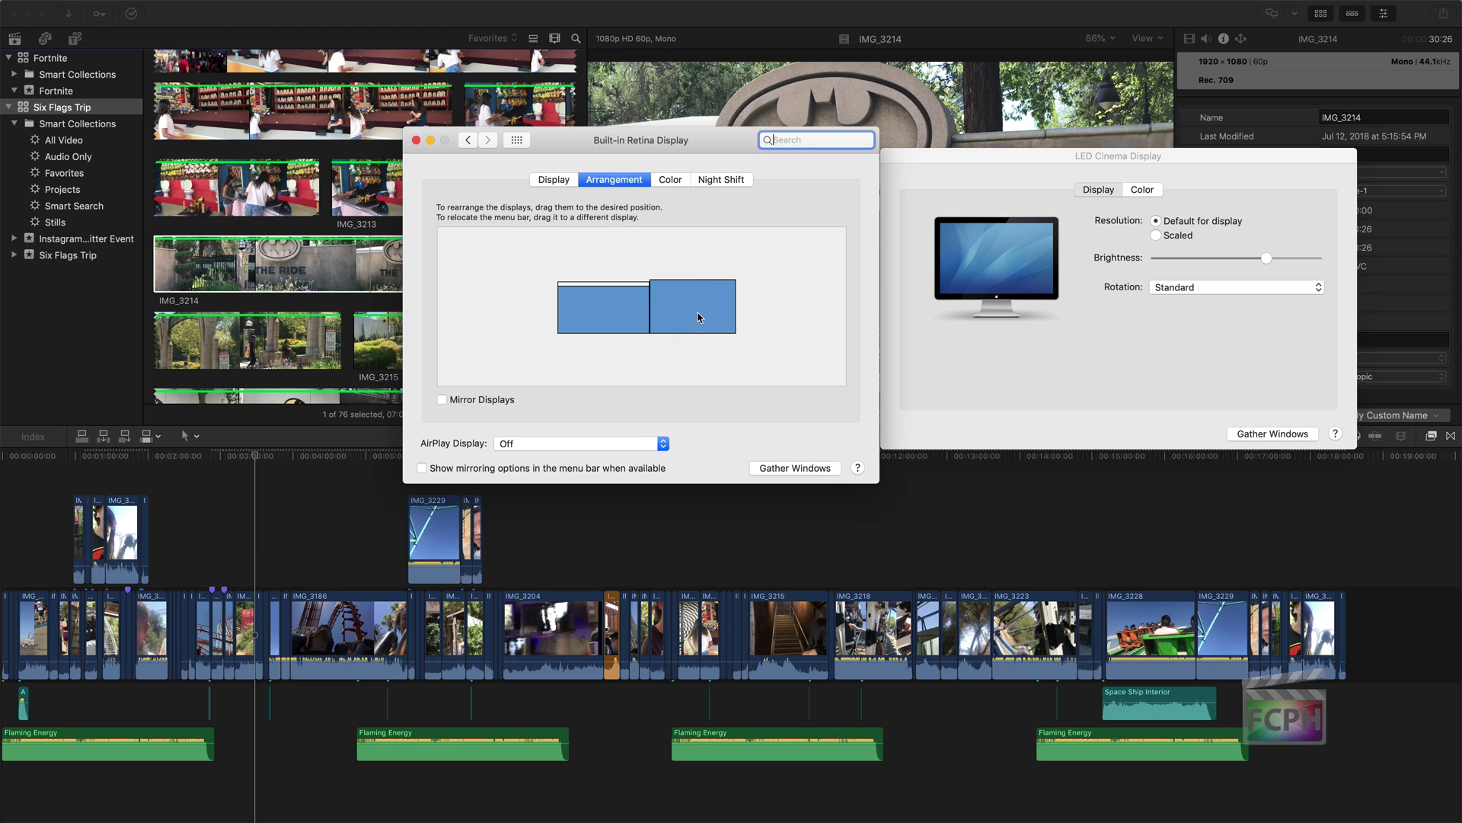
- Drag the external display's rectangle left of the built-in display, then move the window aside
{"action": "left_click", "coordinate": [613, 315]}
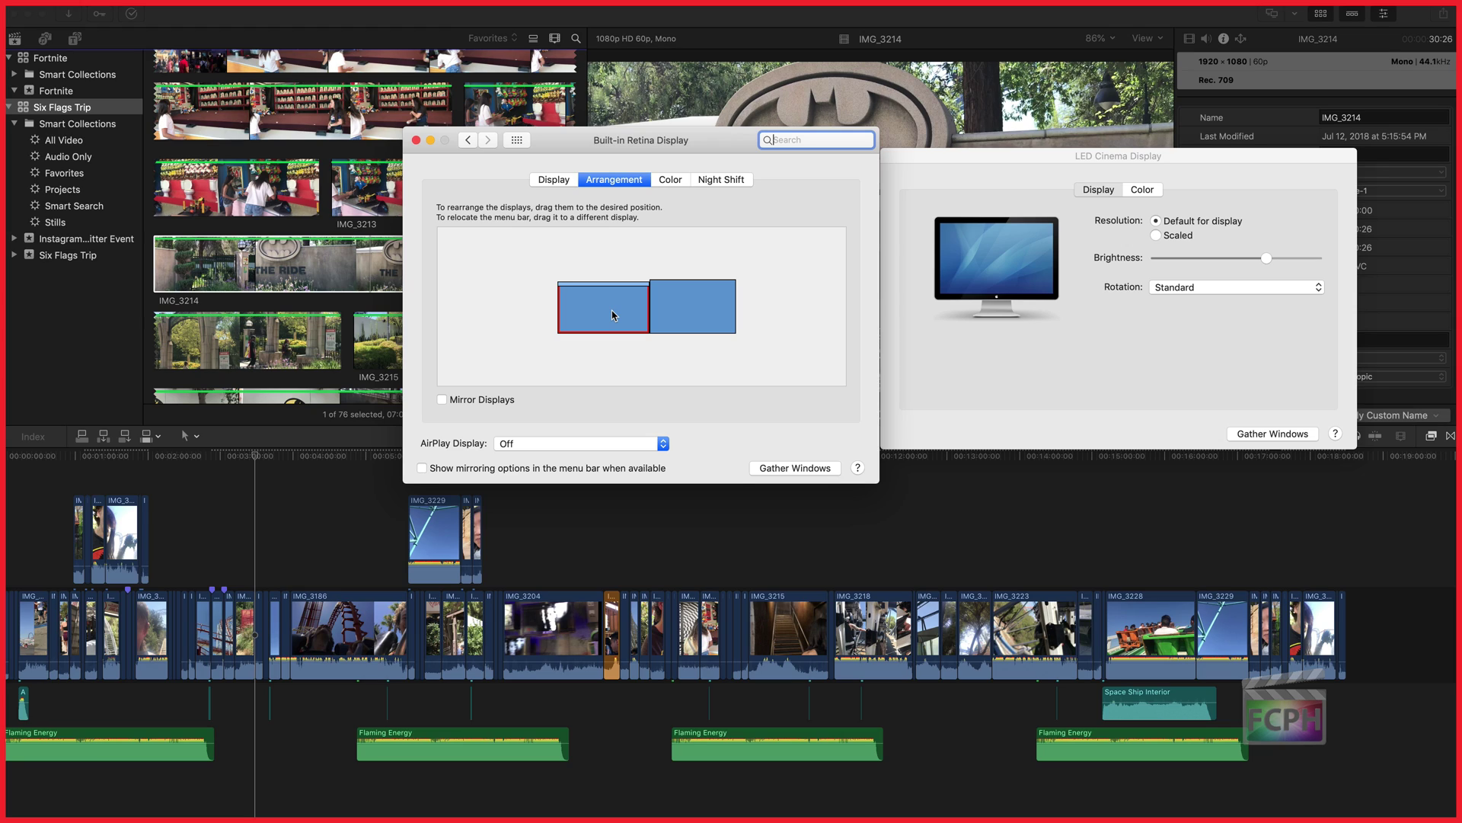
{"action": "mouse_move", "coordinate": [614, 314]}
{"action": "left_mouse_down"}
{"action": "mouse_move", "coordinate": [608, 286]}
{"action": "mouse_move", "coordinate": [603, 318]}
{"action": "left_mouse_up"}
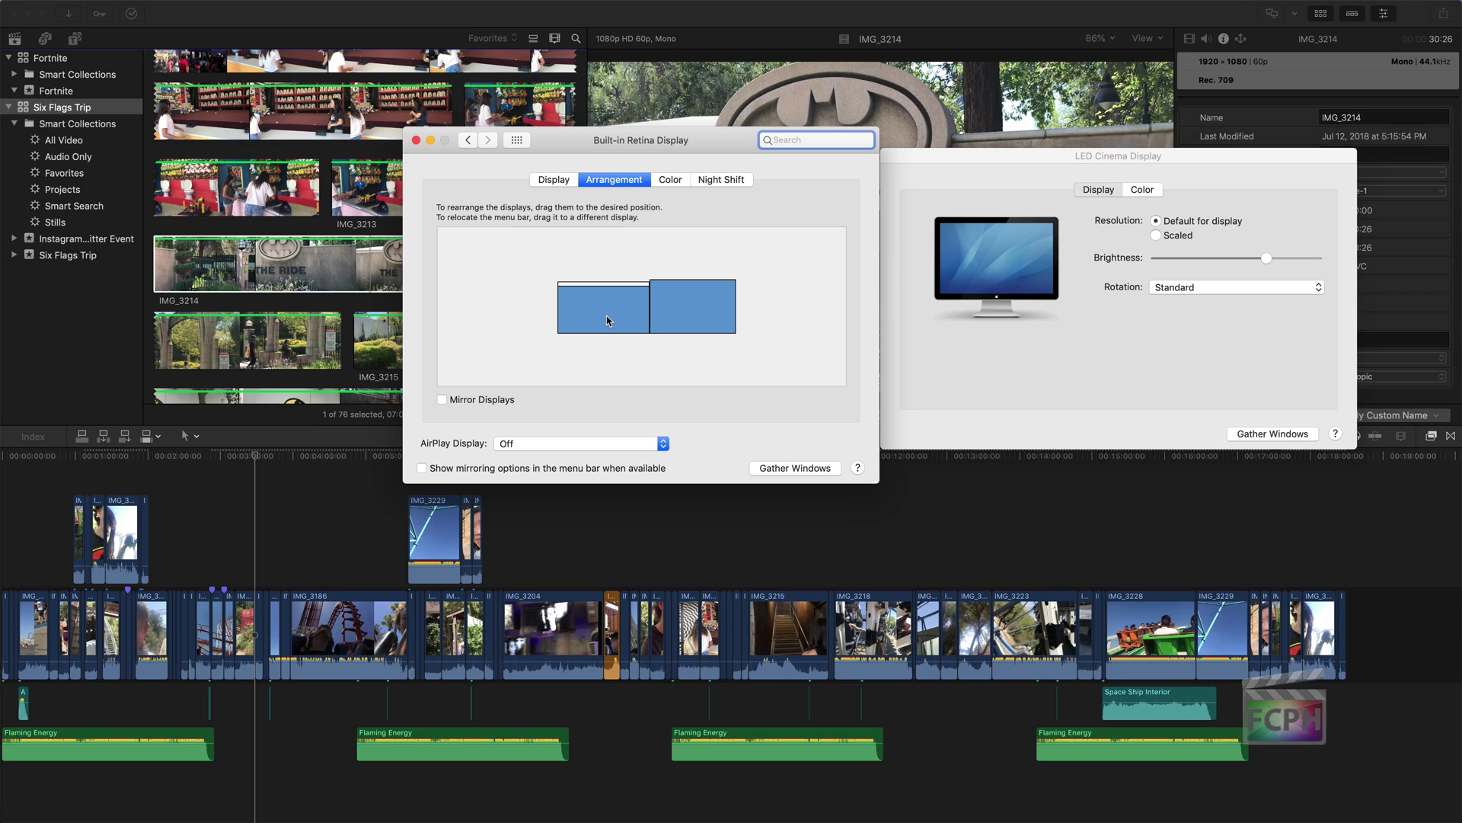
{"action": "left_click", "coordinate": [687, 299]}
{"action": "left_click_drag", "start_coordinate": [687, 299], "coordinate": [525, 300]}
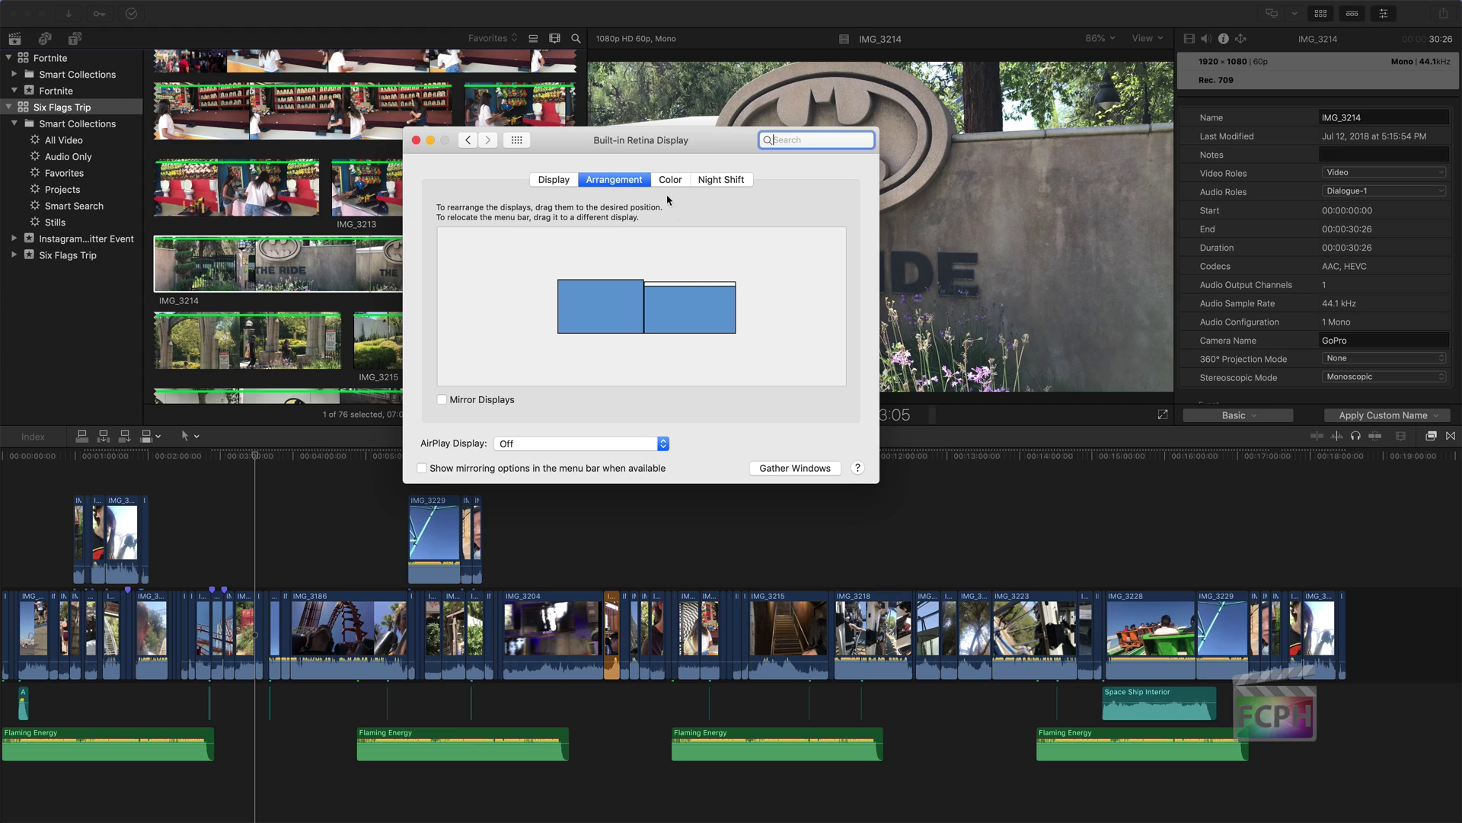
{"action": "left_click_drag", "start_coordinate": [729, 143], "coordinate": [705, 193]}
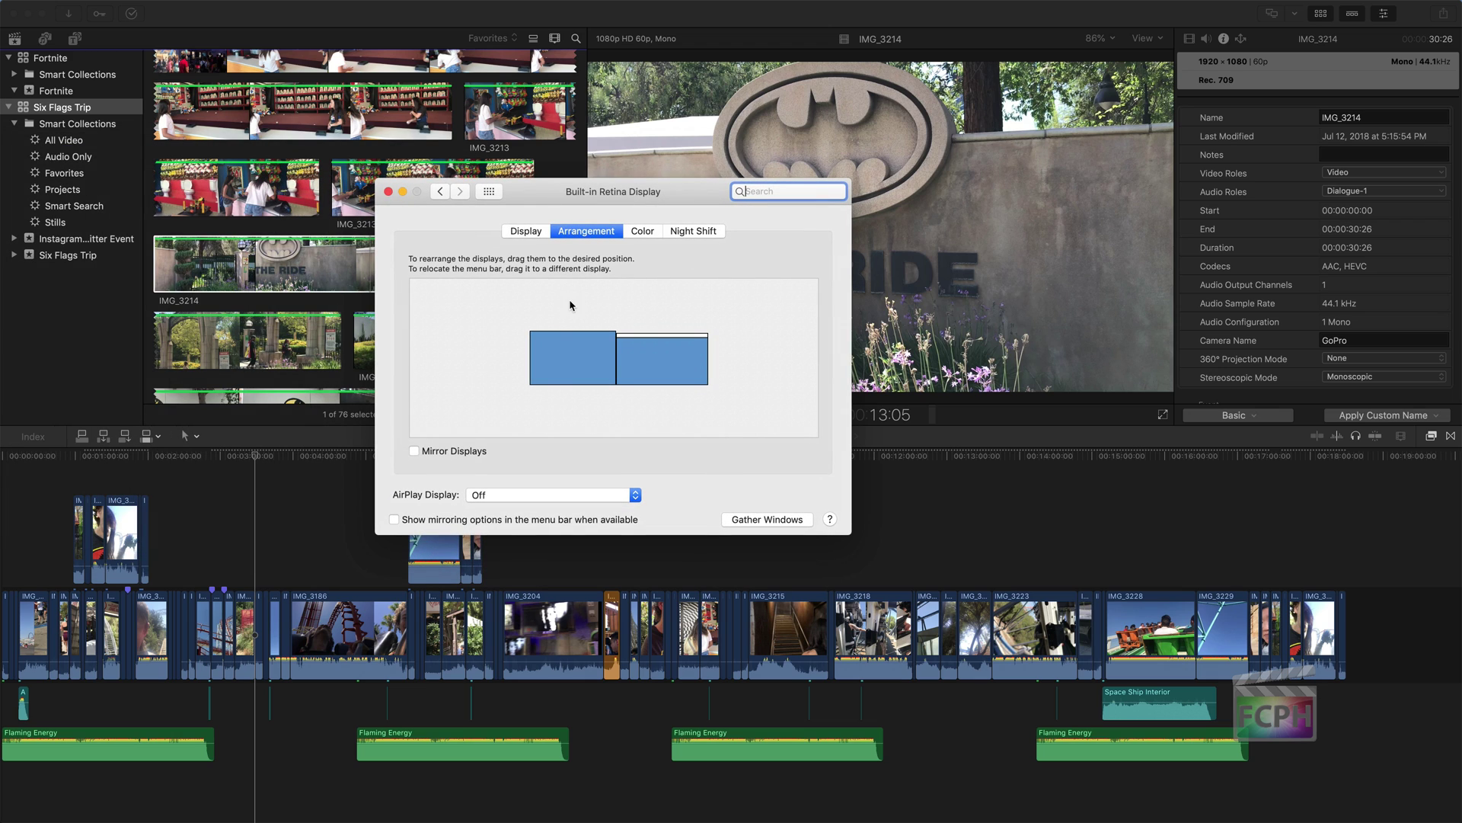
- Return the external display rectangle to the right of the built-in one, keeping AirPlay Display Off
{"action": "left_click_drag", "start_coordinate": [554, 383], "coordinate": [737, 370]}
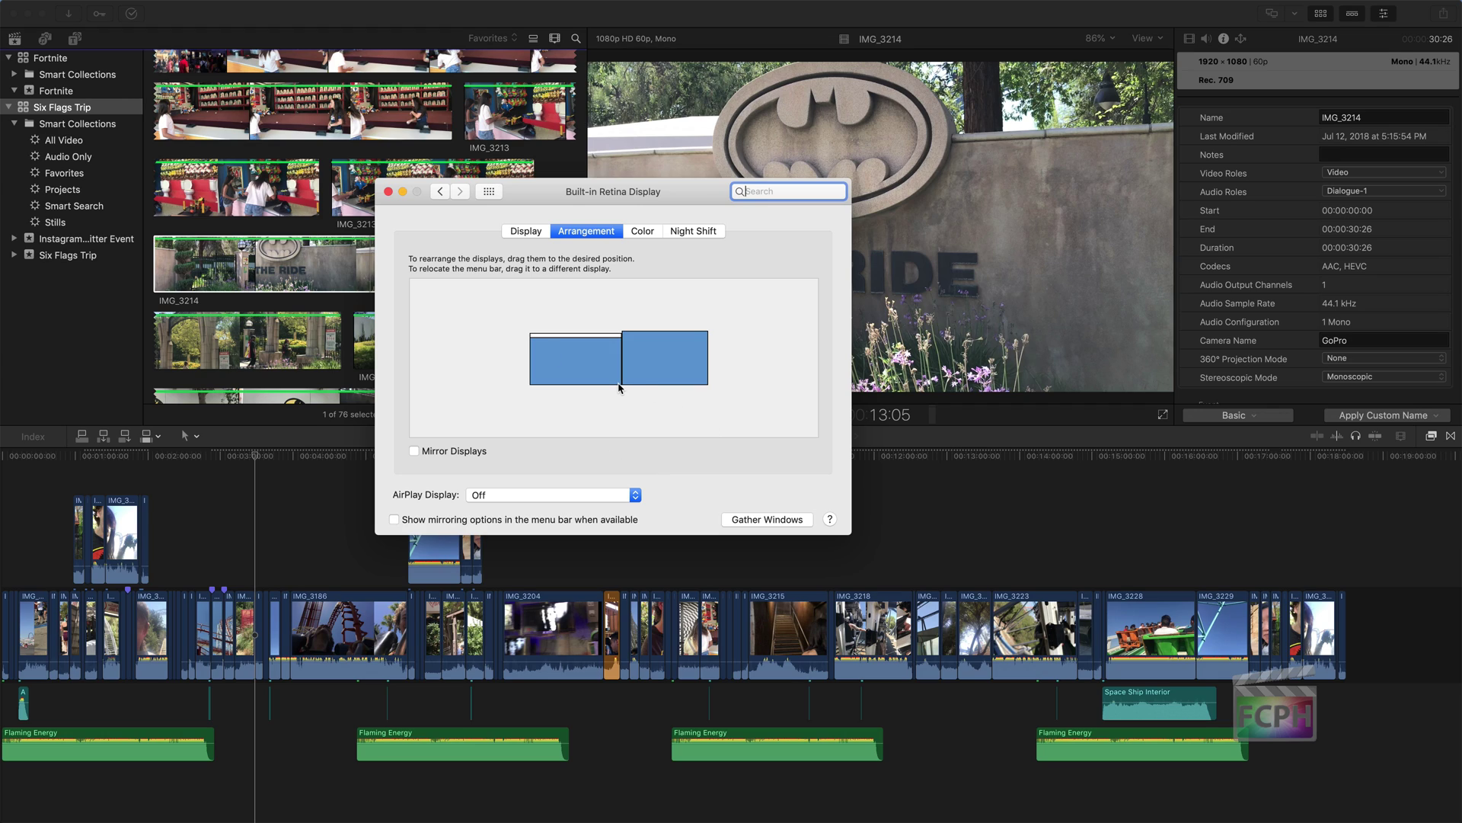
{"action": "left_click", "coordinate": [501, 499]}
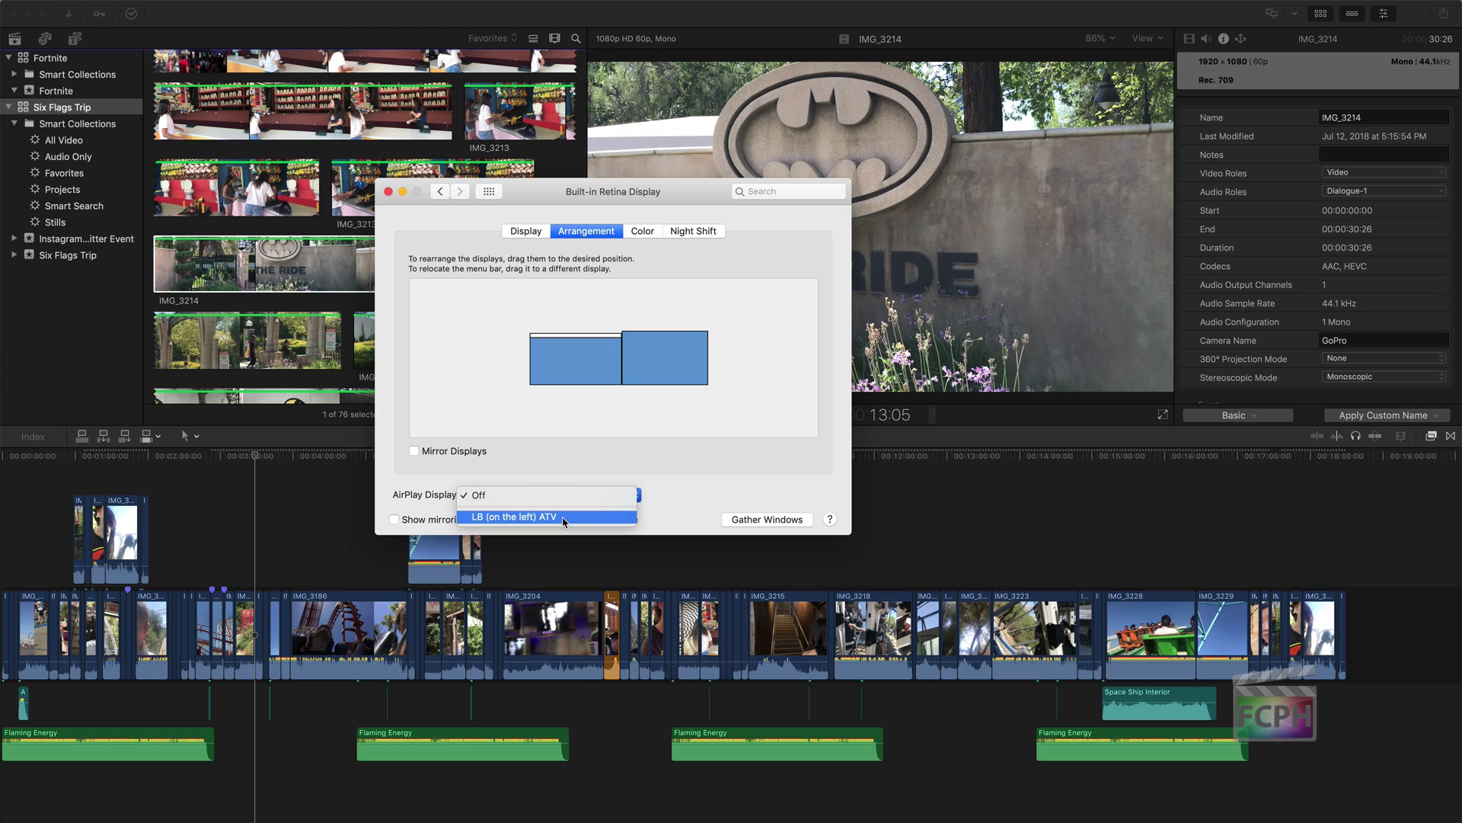
{"action": "left_click", "coordinate": [585, 521]}
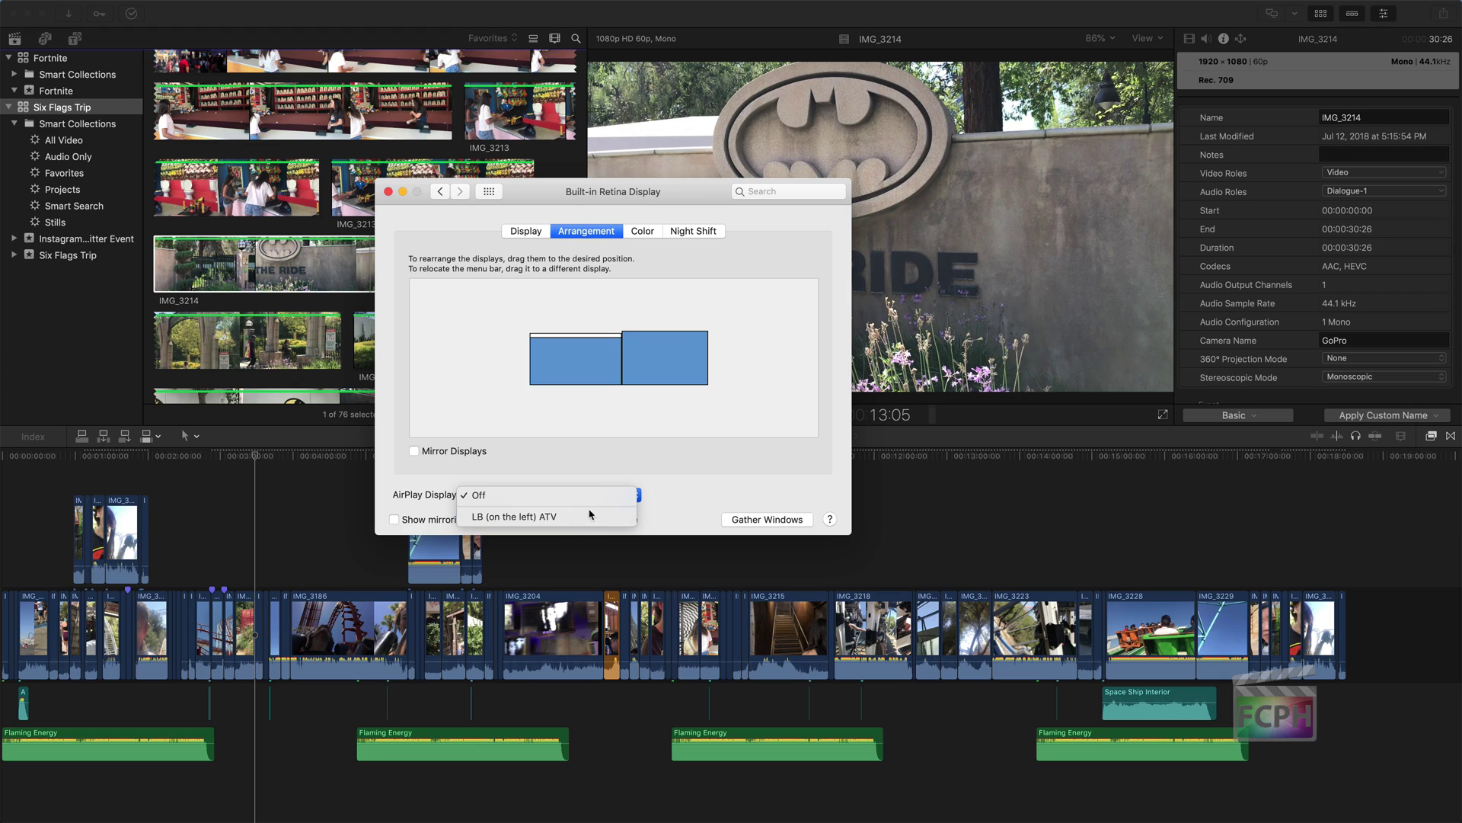
{"action": "left_click", "coordinate": [620, 470]}
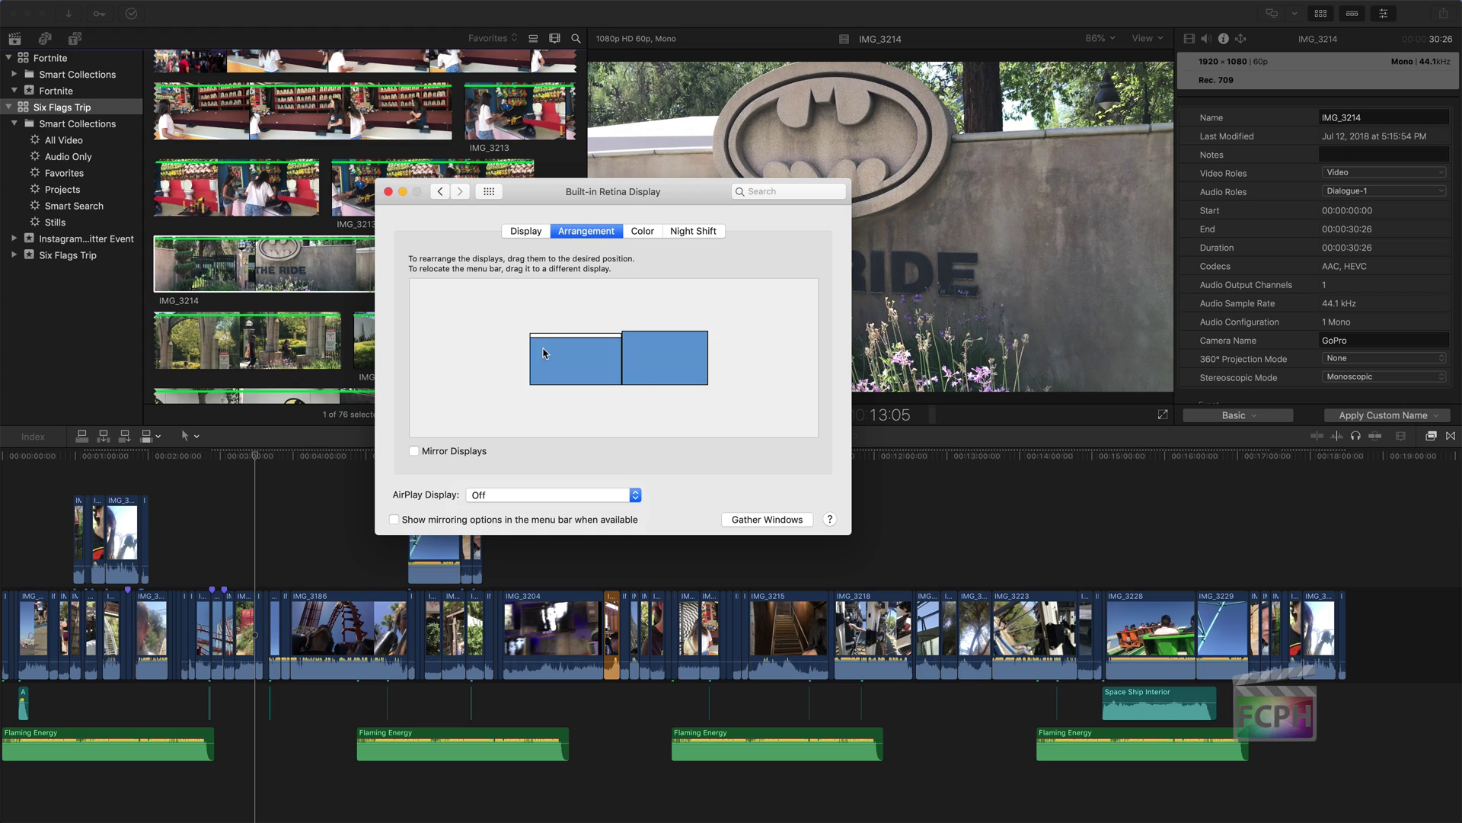
- Back in Final Cut Pro, send the Viewer to the second display via Second Display Content
{"action": "left_click", "coordinate": [905, 491]}
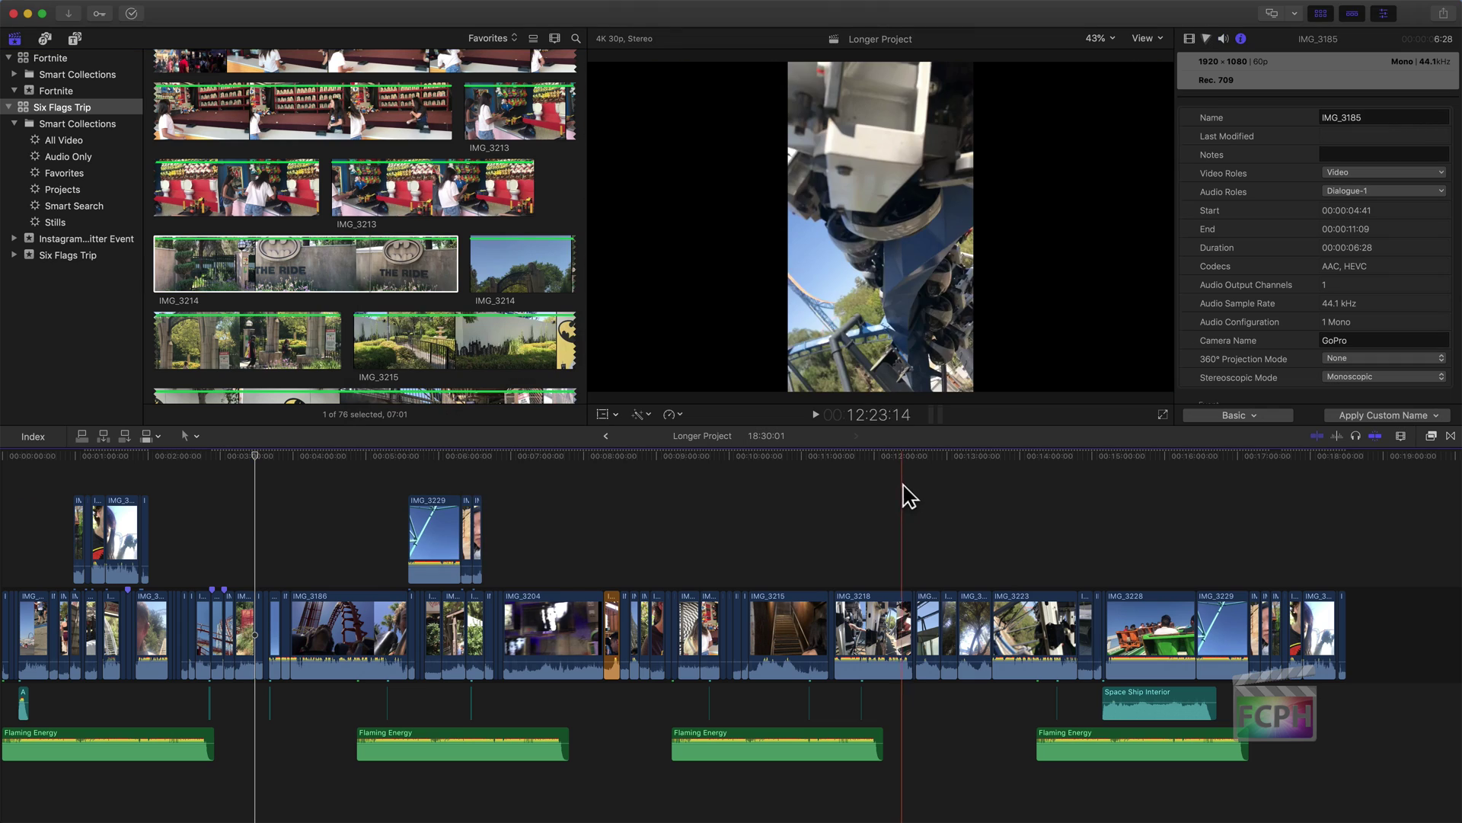
{"action": "left_click", "coordinate": [1295, 15]}
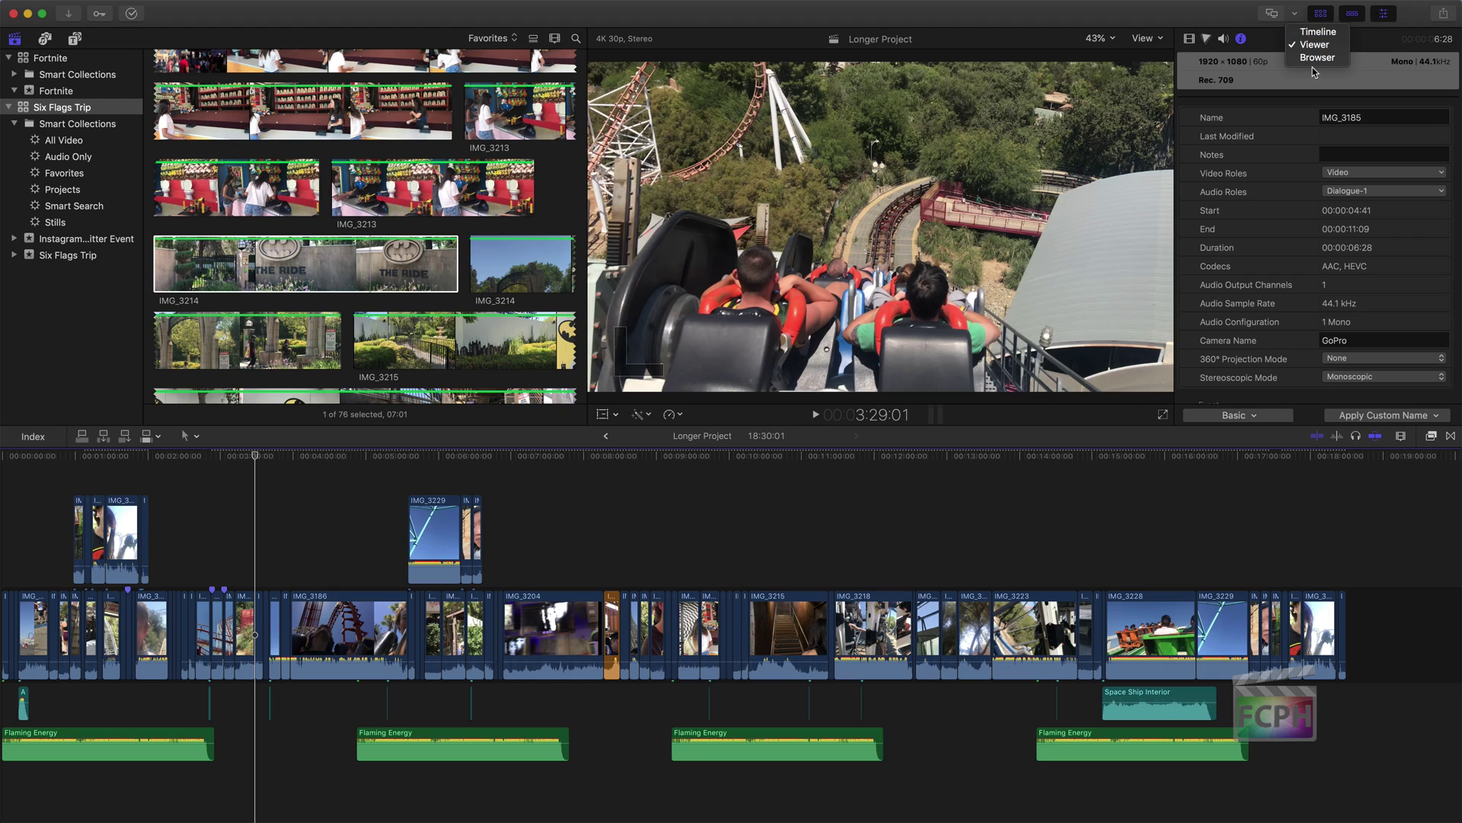
{"action": "left_click", "coordinate": [1298, 18]}
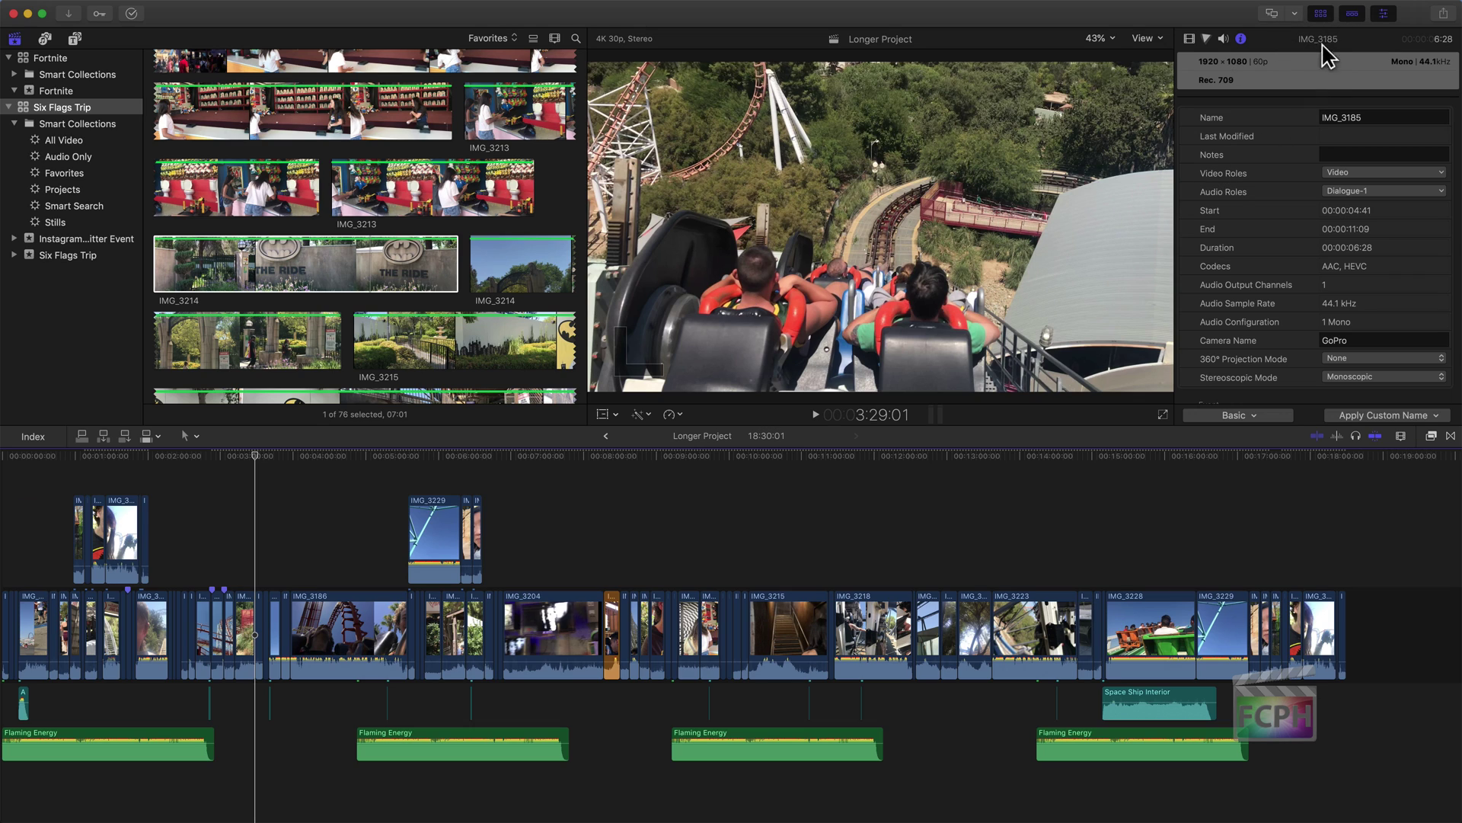
{"action": "left_click", "coordinate": [1269, 14]}
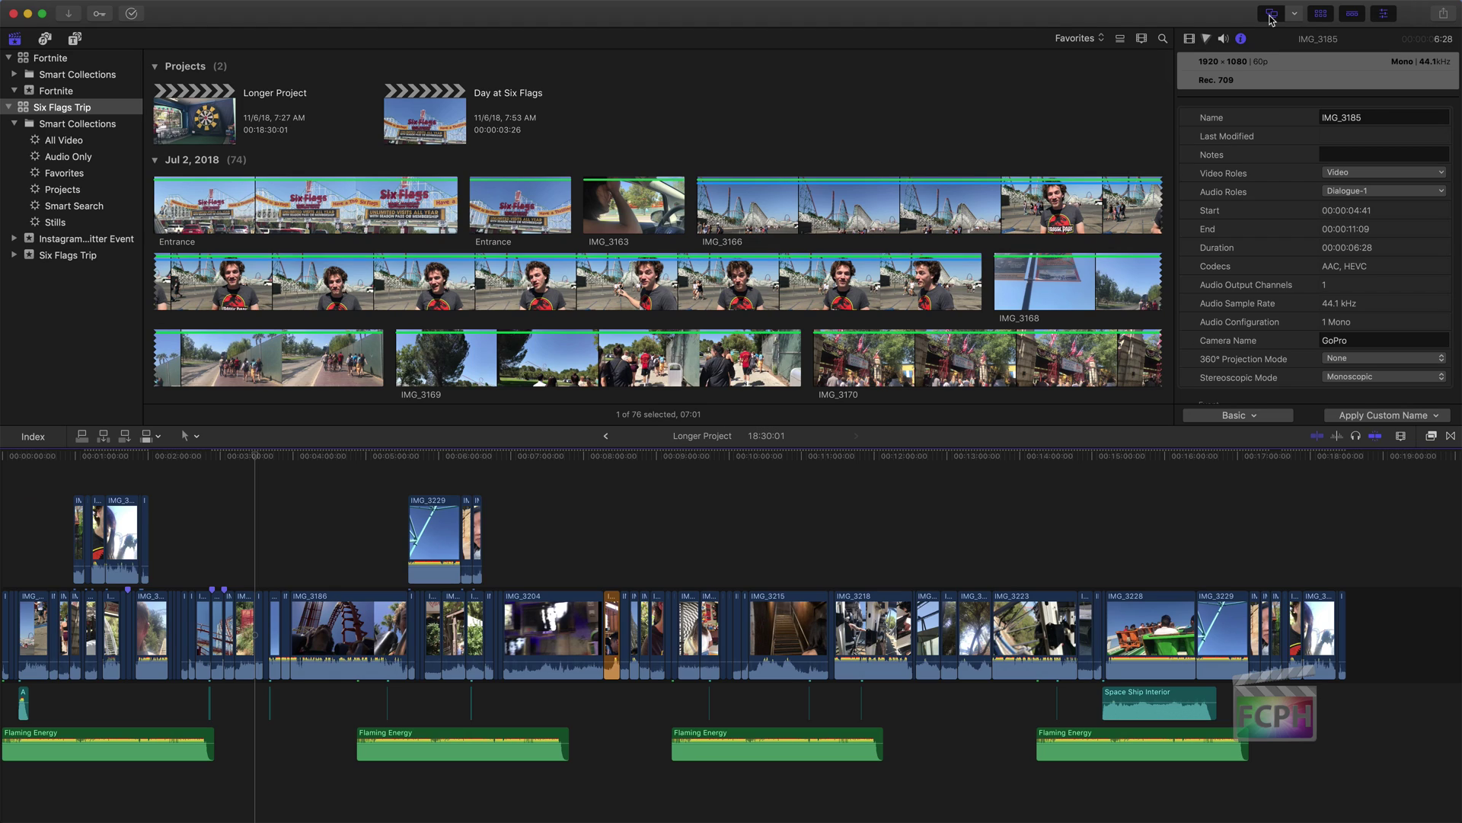
- Try Timeline as second-display content, then switch it to Browser instead
{"action": "left_click", "coordinate": [1295, 17]}
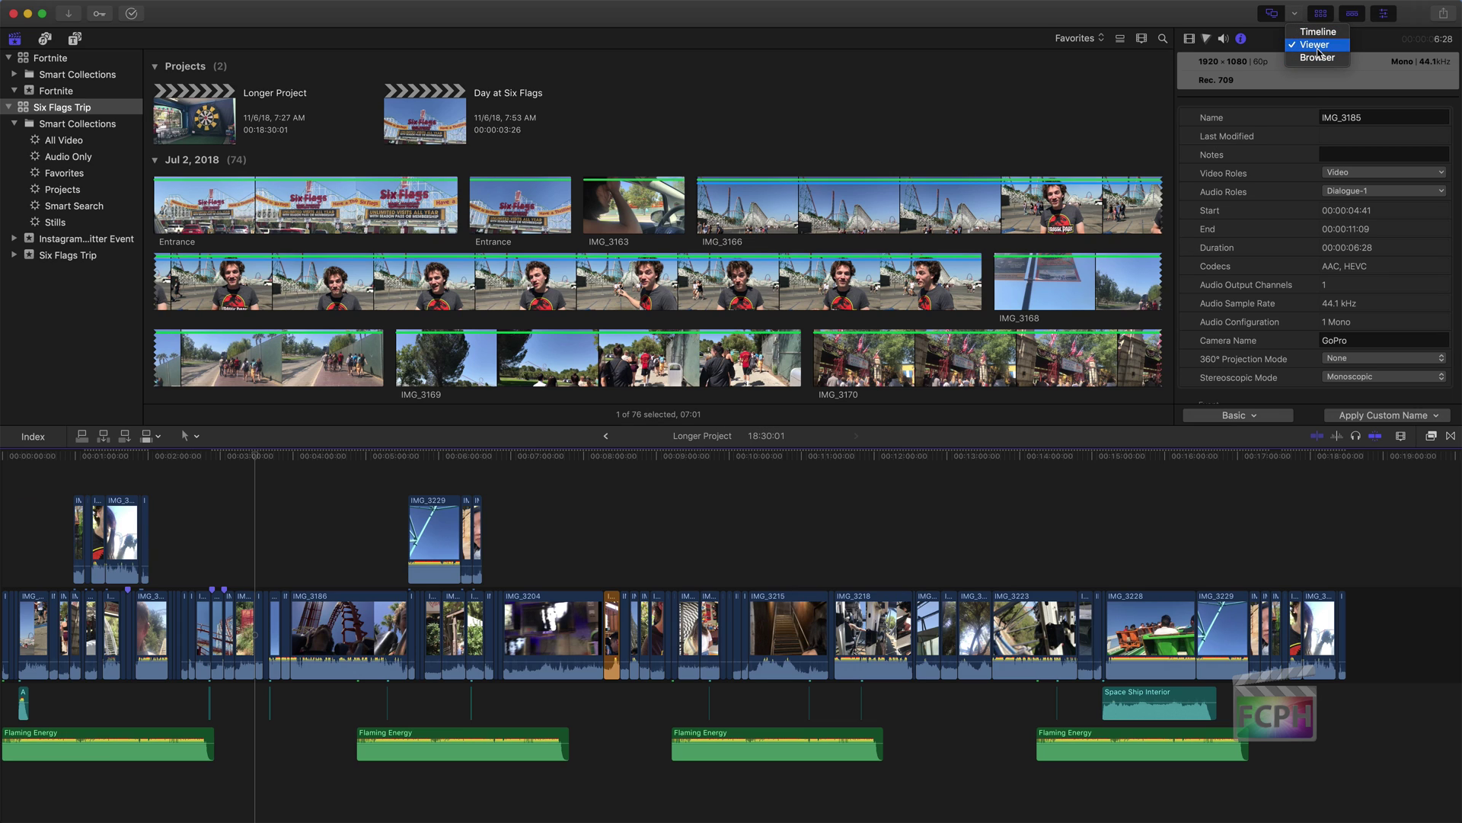
{"action": "left_click", "coordinate": [1325, 33]}
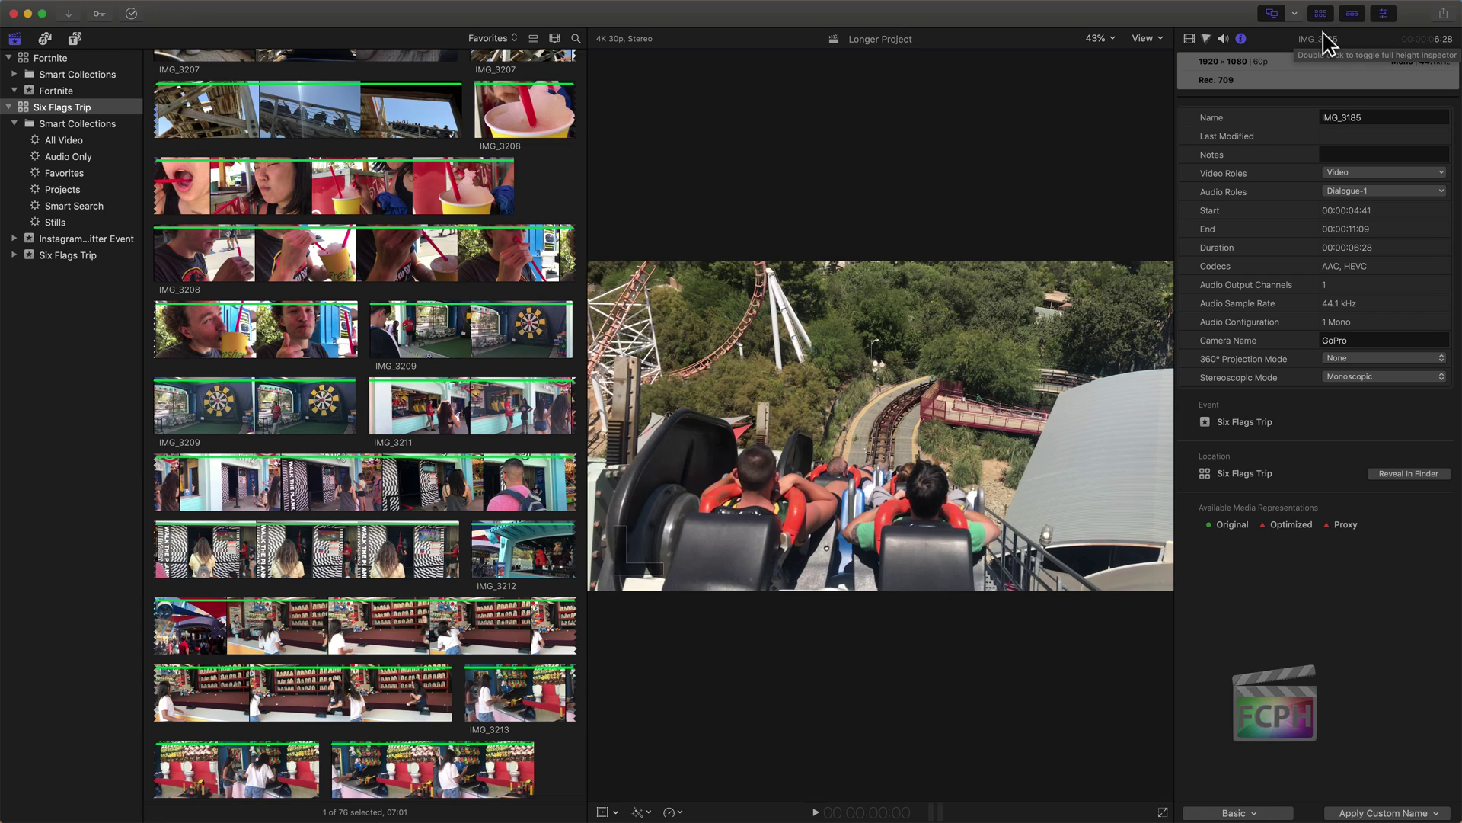
{"action": "left_click", "coordinate": [1296, 14]}
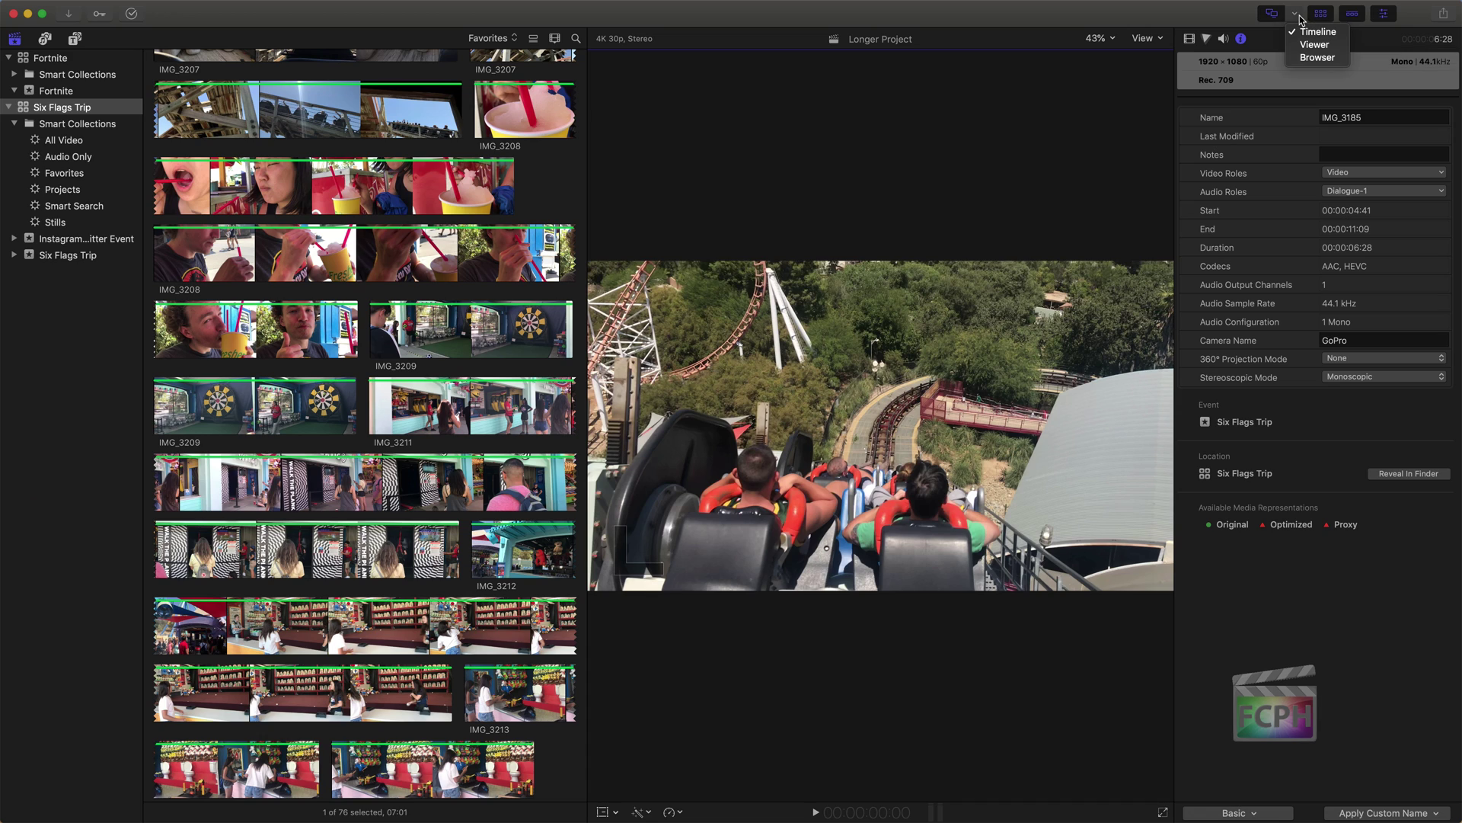
{"action": "left_click", "coordinate": [1312, 59]}
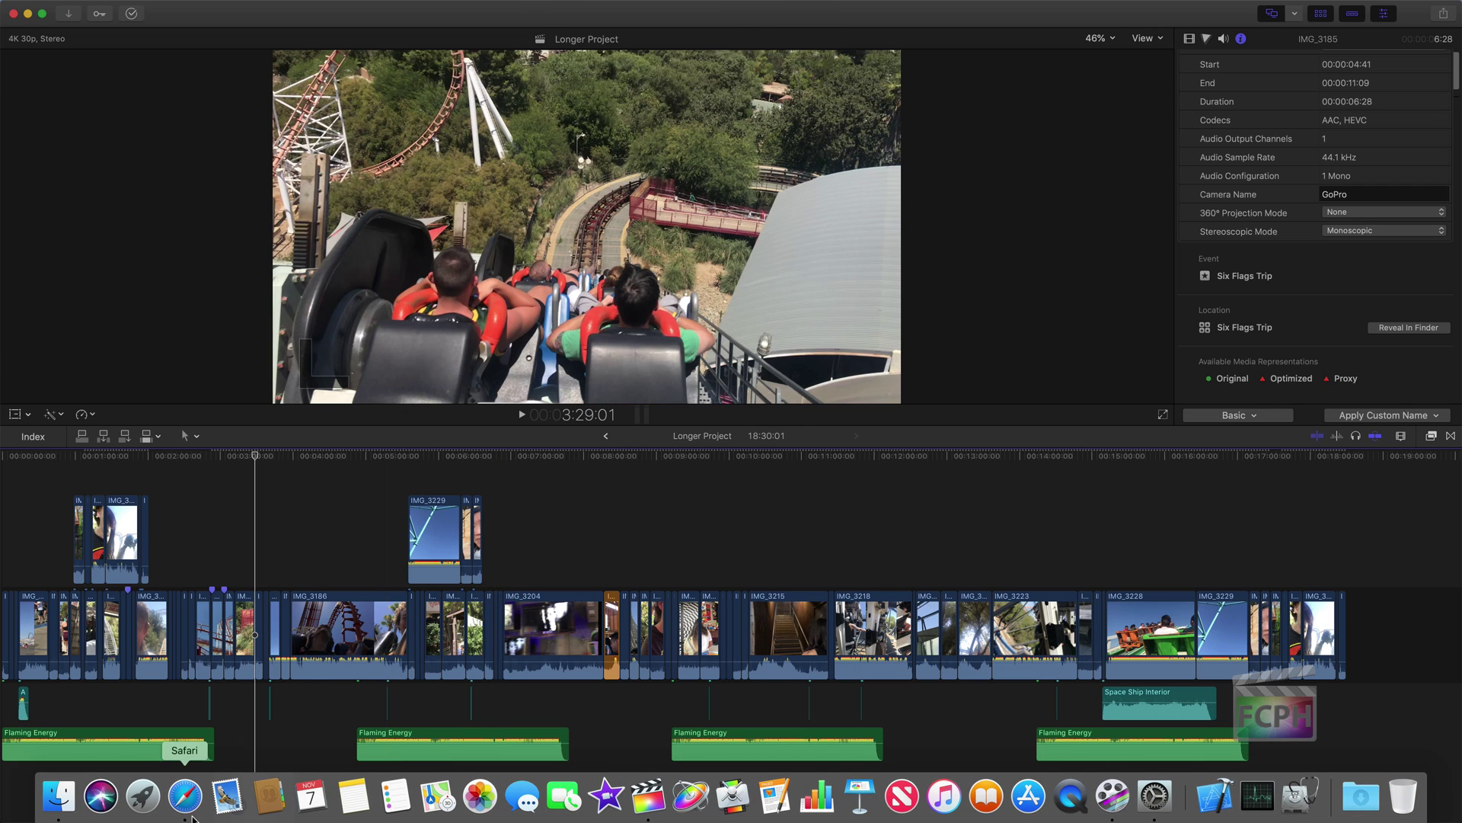
- Read Apple's external monitors support page in Safari, then switch to the Final Cut Pro article window
{"action": "left_click", "coordinate": [185, 797]}
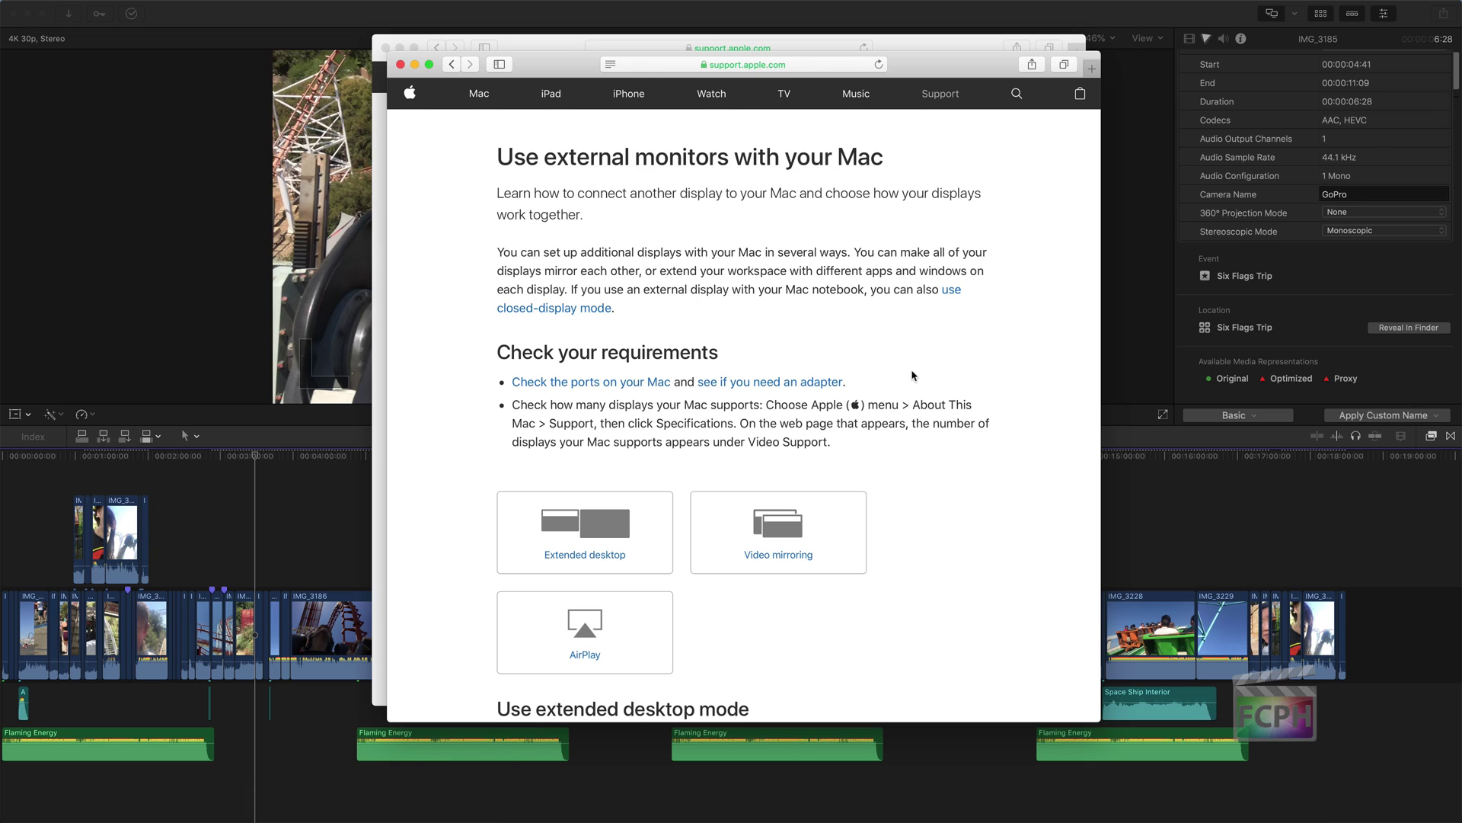
{"action": "scroll", "coordinate": [912, 375], "scroll_direction": "down", "scroll_amount": 5}
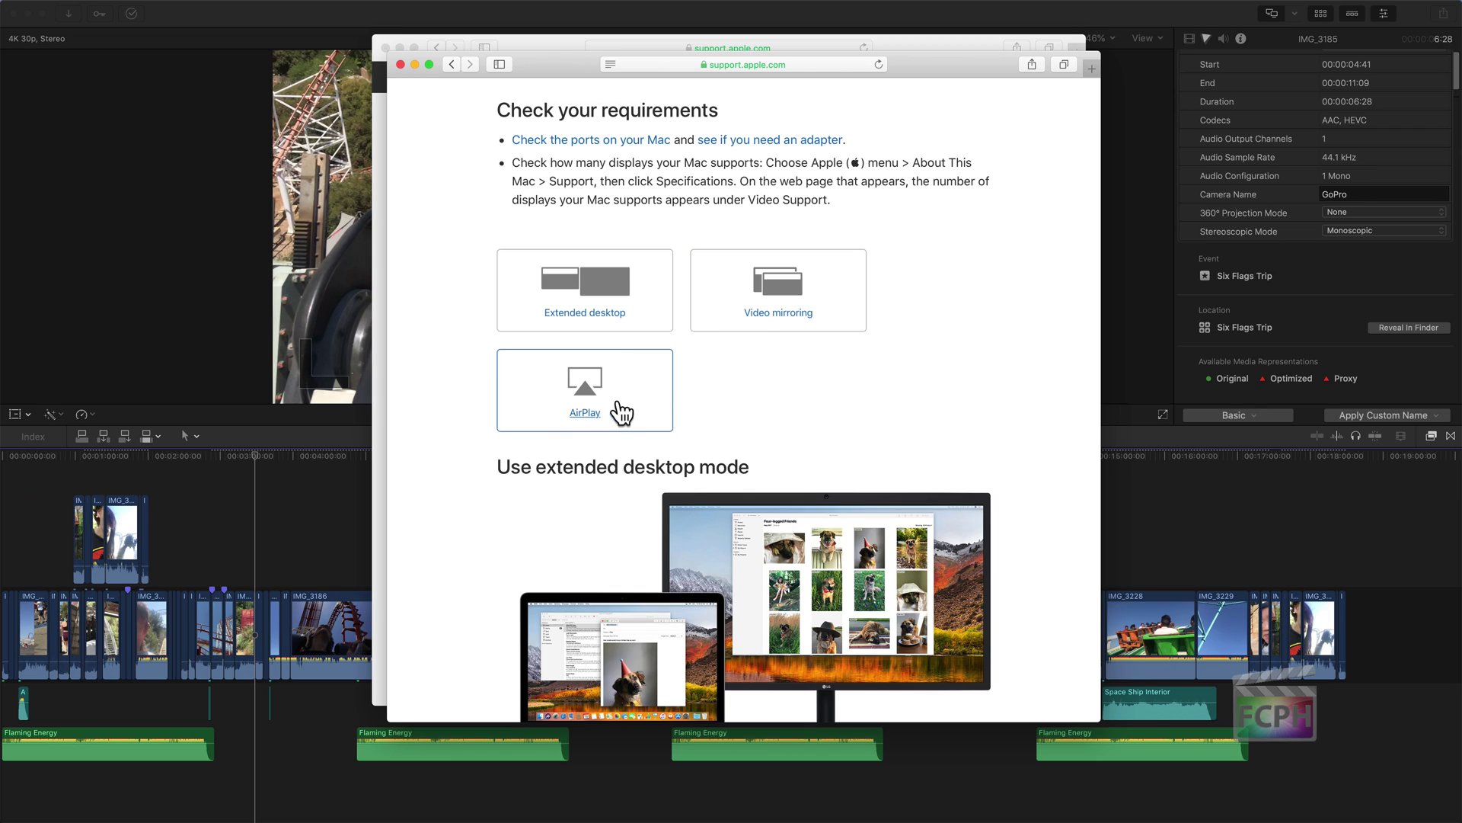
{"action": "scroll", "coordinate": [792, 383], "scroll_direction": "down", "scroll_amount": 5}
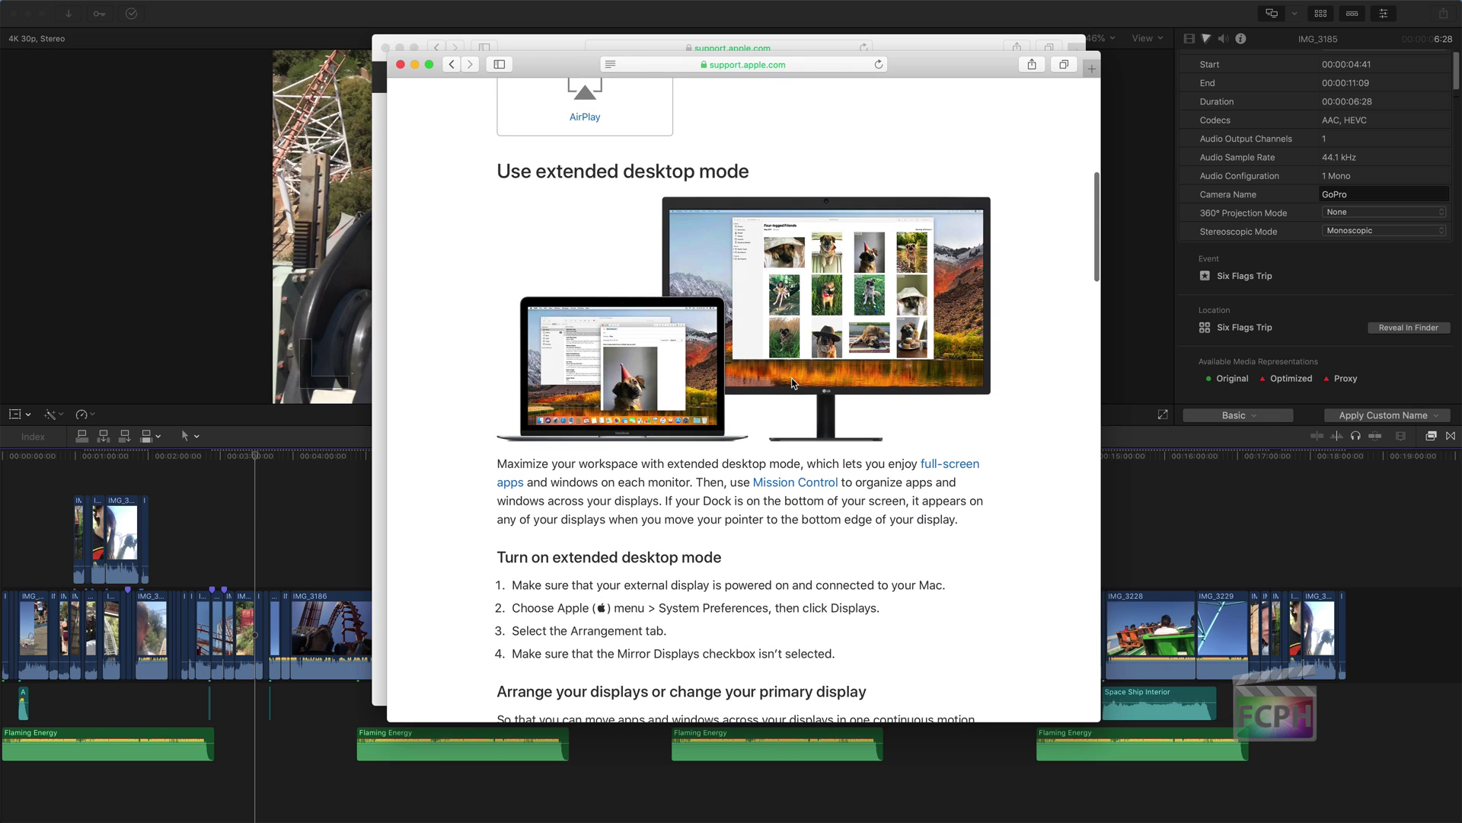
{"action": "scroll", "coordinate": [793, 384], "scroll_direction": "down", "scroll_amount": 15}
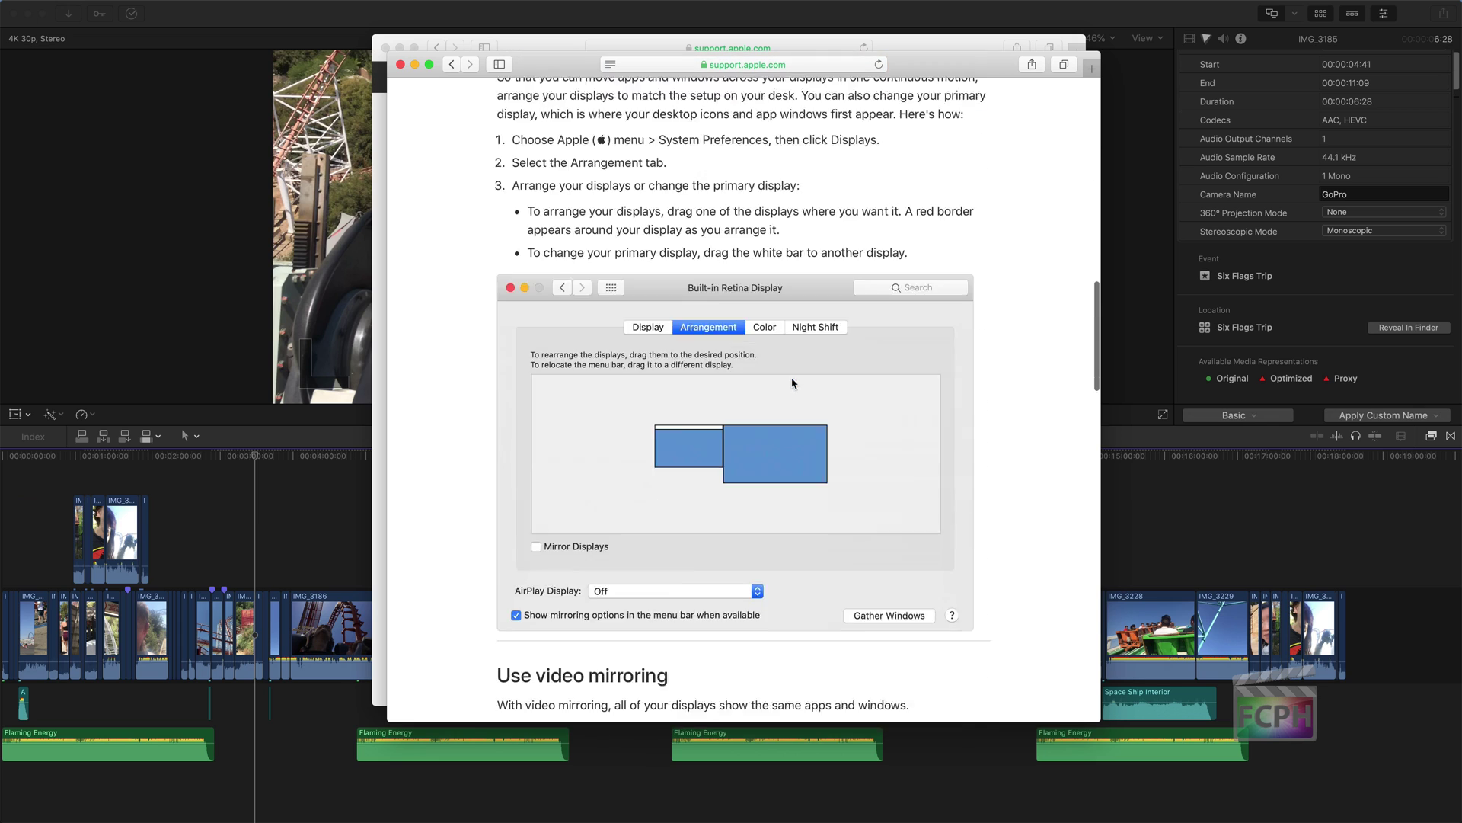
{"action": "scroll", "coordinate": [792, 384], "scroll_direction": "down", "scroll_amount": 15}
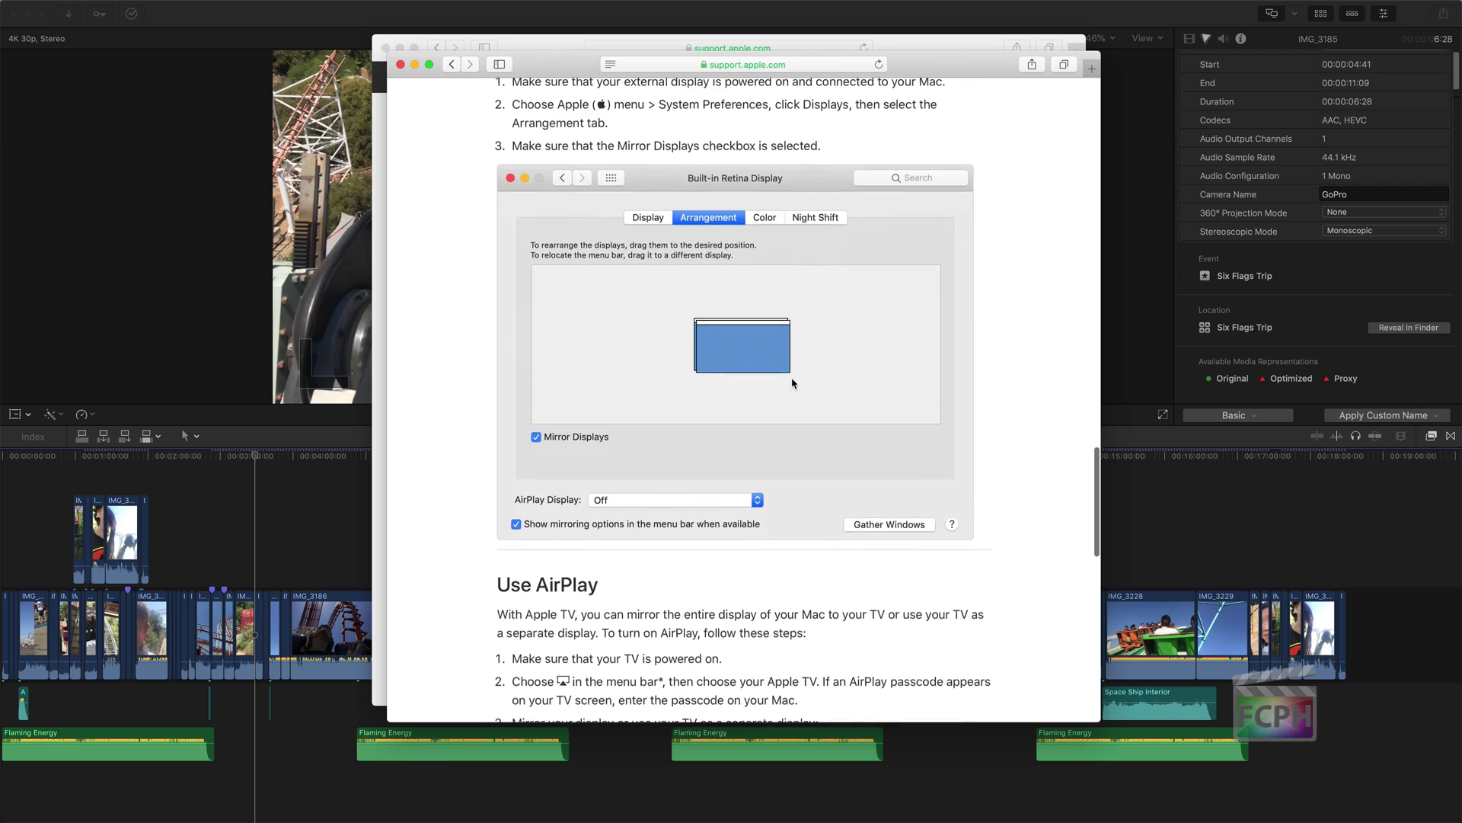
{"action": "left_click", "coordinate": [565, 50]}
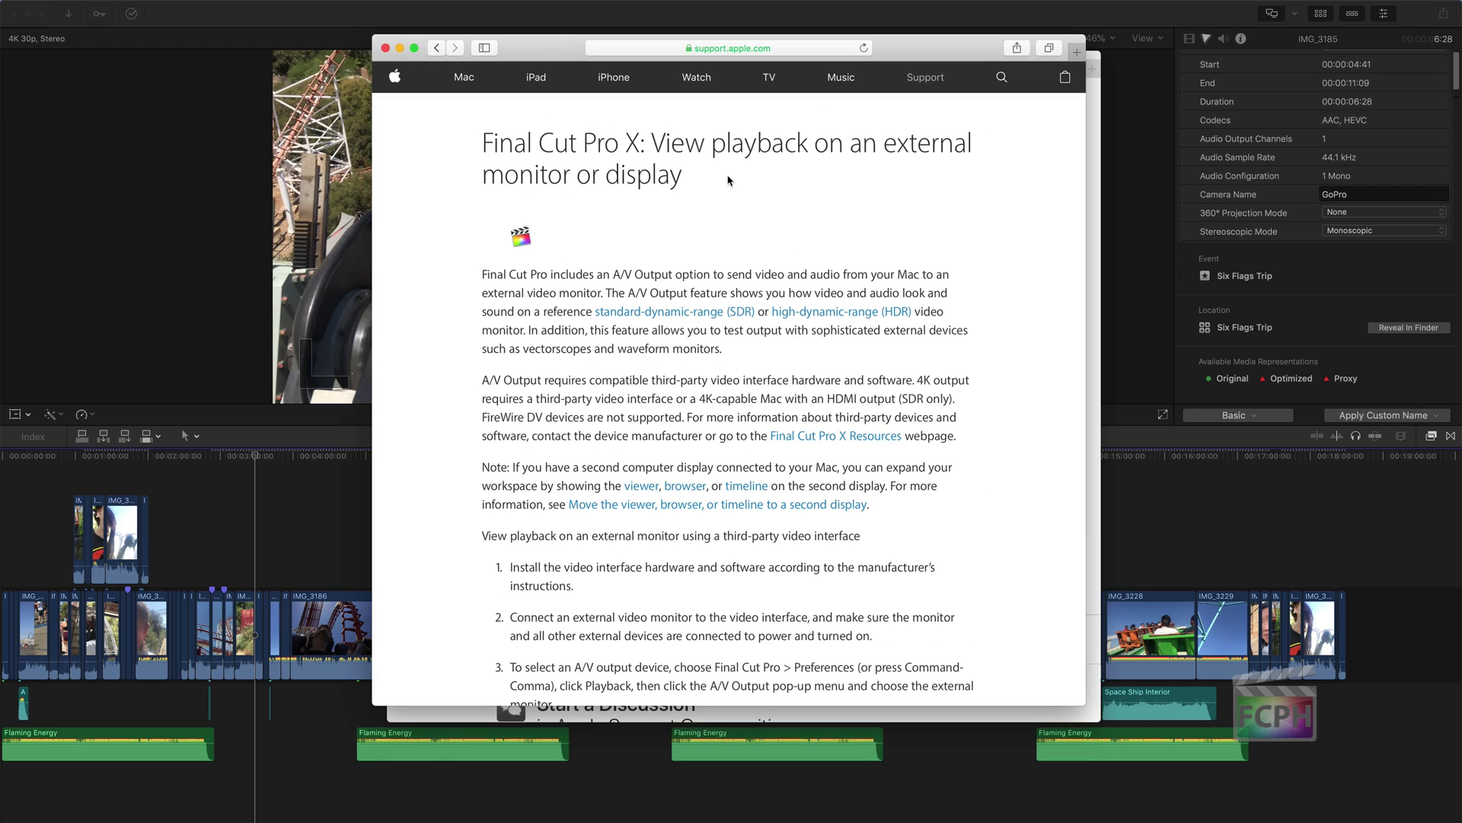
- Read the Final Cut Pro external display article, then return to Final Cut Pro's Window menu
{"action": "scroll", "coordinate": [727, 182], "scroll_direction": "down", "scroll_amount": 1}
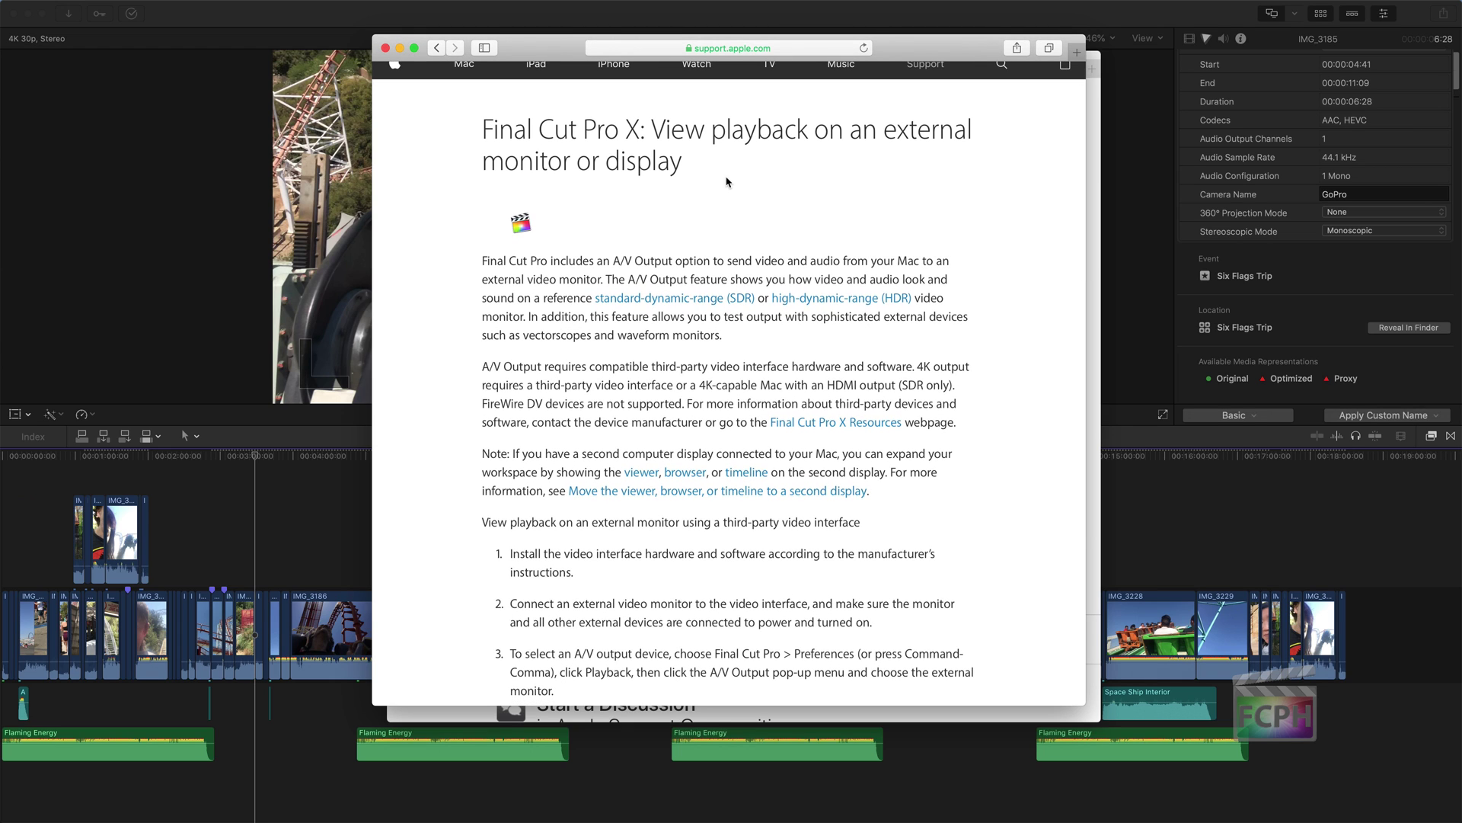
{"action": "scroll", "coordinate": [727, 183], "scroll_direction": "down", "scroll_amount": 5}
{"action": "scroll", "coordinate": [730, 187], "scroll_direction": "down", "scroll_amount": 2}
{"action": "scroll", "coordinate": [729, 187], "scroll_direction": "down", "scroll_amount": 1}
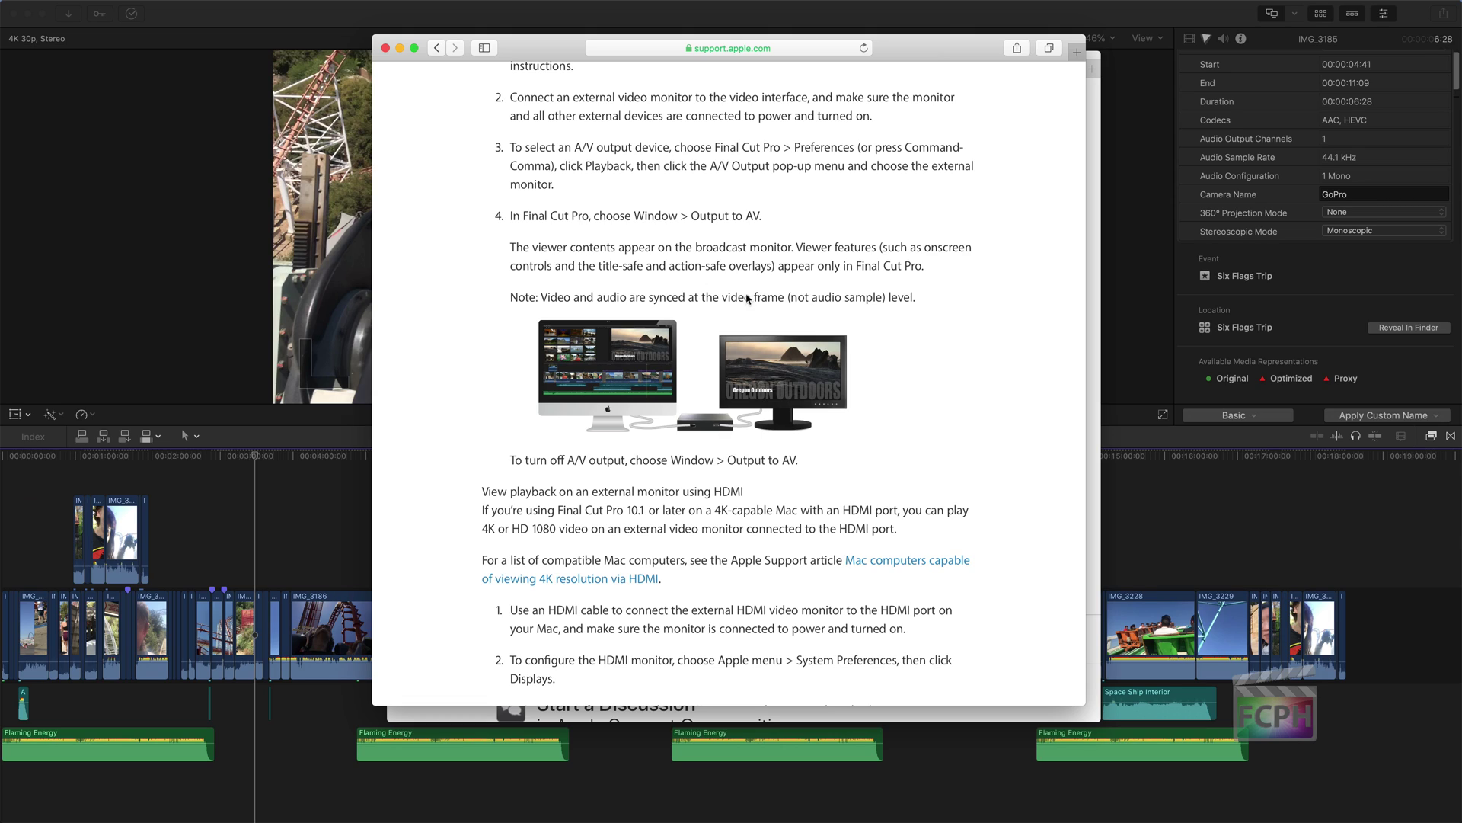
{"action": "left_click", "coordinate": [284, 549]}
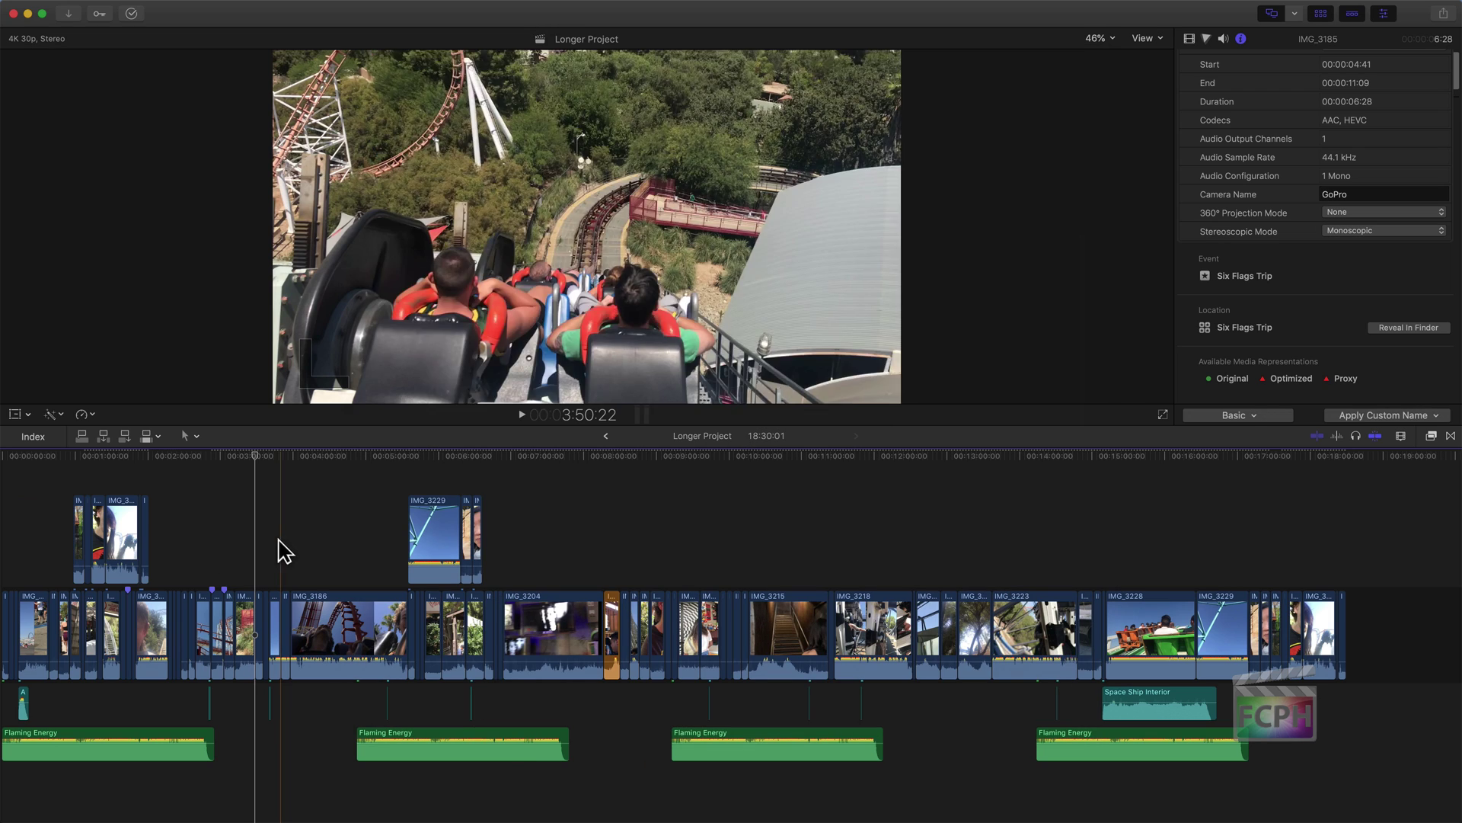
{"action": "left_click", "coordinate": [375, 6]}
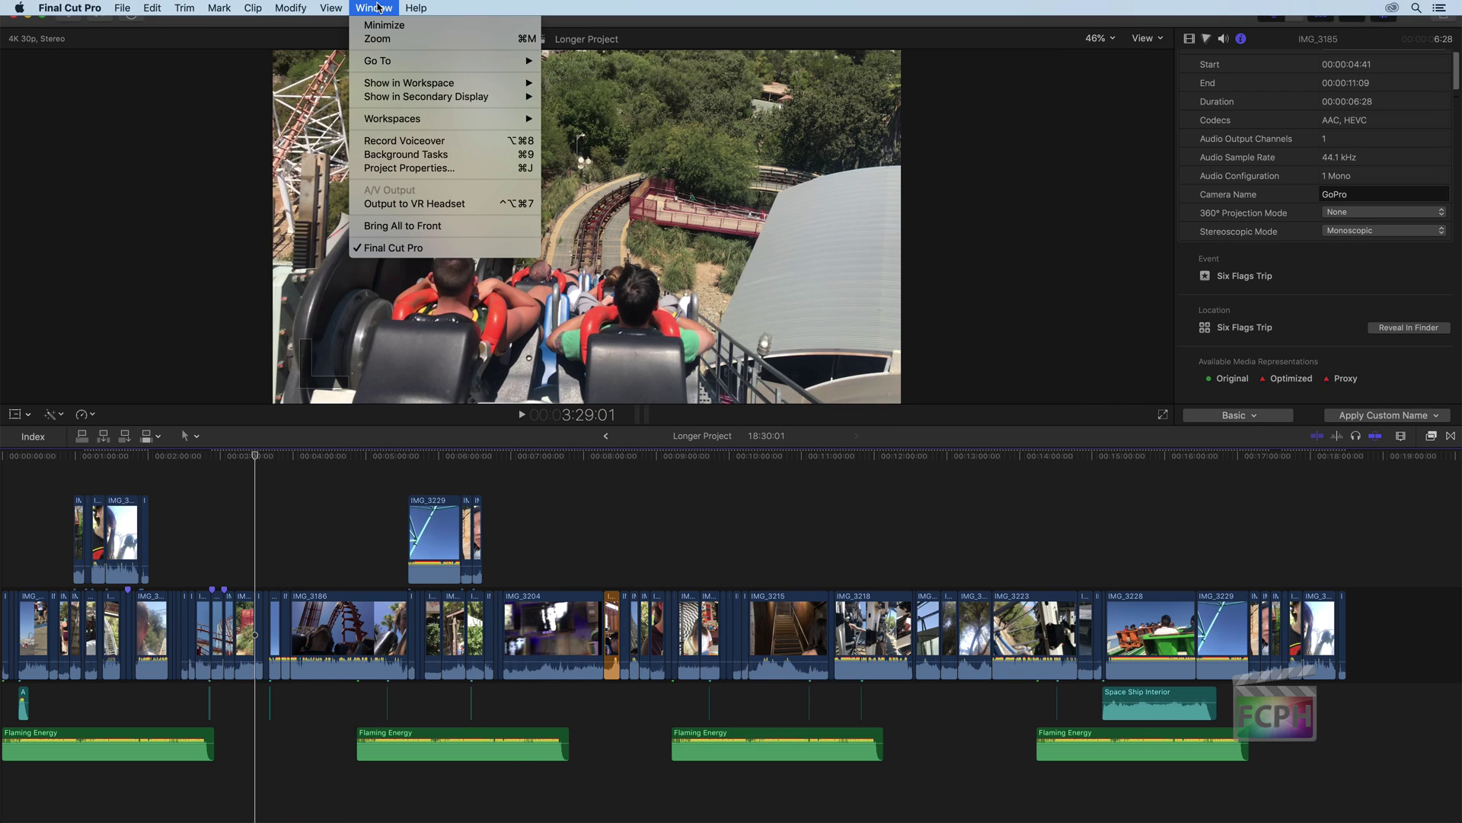